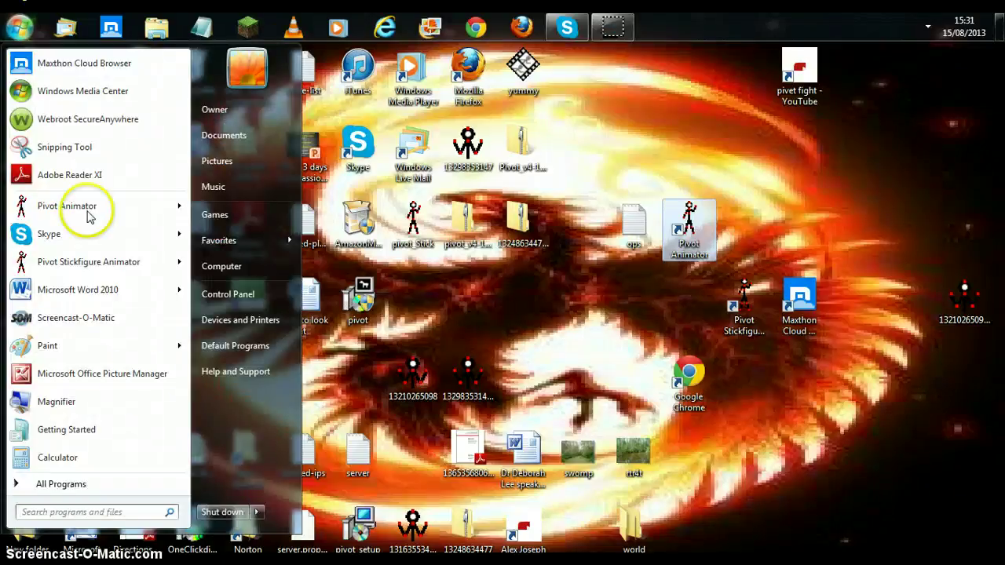
# - Launch Paint from the Windows 7 Start menu to get a blank untitled canvas
pyautogui.click(102, 346)
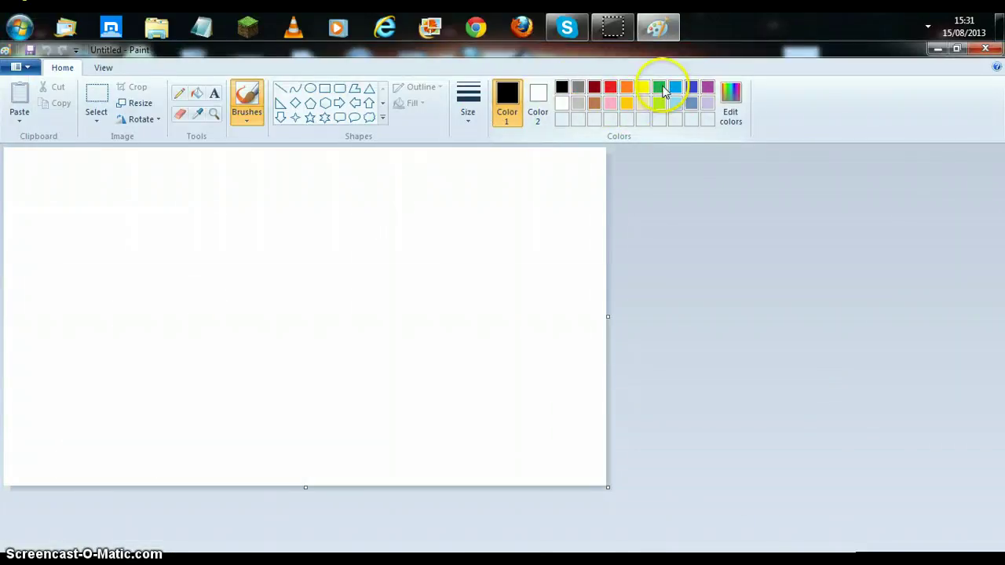
# - Set the paint colour to lavender and choose the last brush style
pyautogui.click(706, 105)
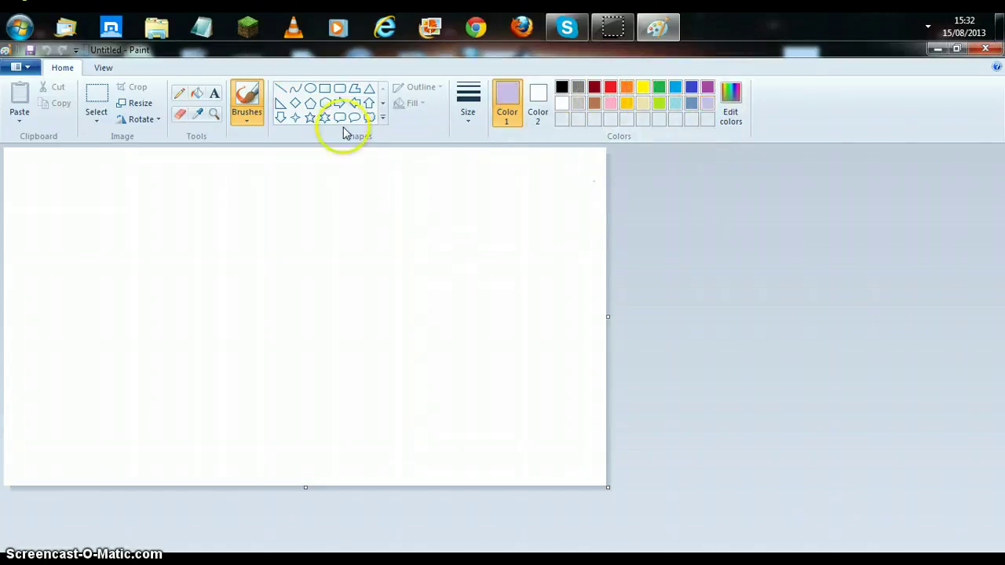
pyautogui.click(248, 116)
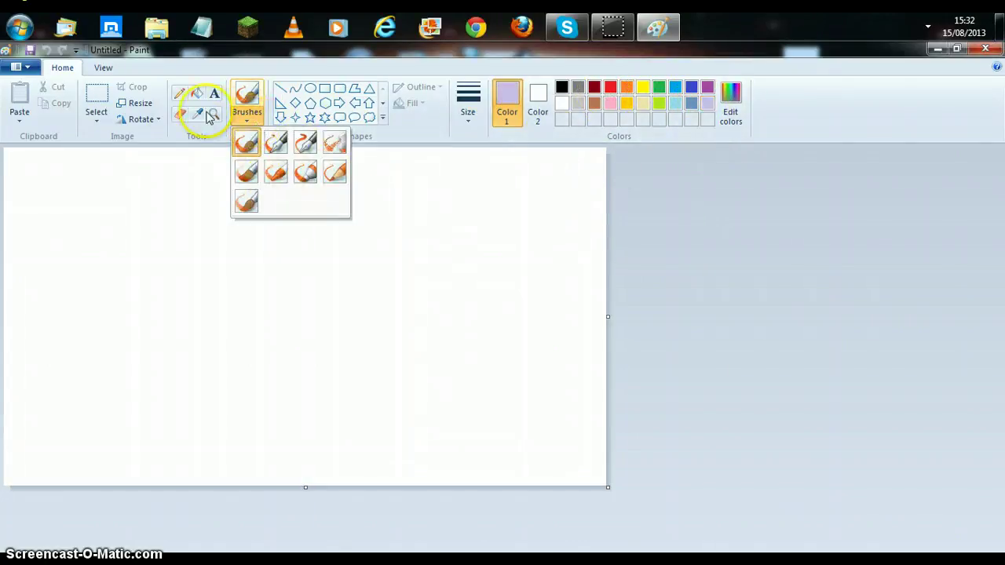
pyautogui.click(244, 203)
# - Brush a lavender band down the full height of the canvas's right edge
pyautogui.moveTo(597, 204)
pyautogui.mouseDown()
pyautogui.moveTo(591, 129)
pyautogui.moveTo(588, 207)
pyautogui.moveTo(606, 191)
pyautogui.mouseUp()
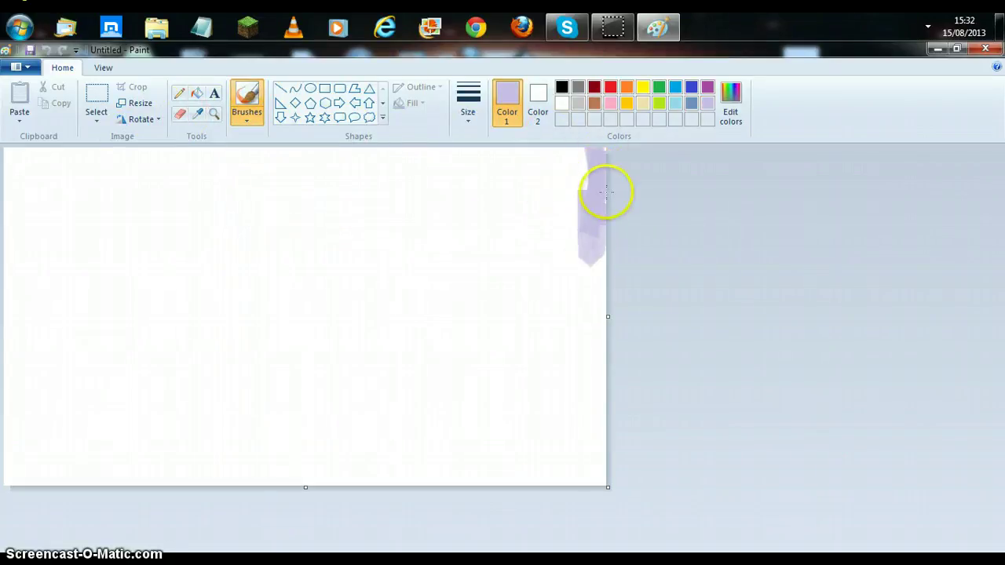
pyautogui.moveTo(603, 237)
pyautogui.mouseDown()
pyautogui.moveTo(585, 375)
pyautogui.moveTo(594, 282)
pyautogui.moveTo(601, 449)
pyautogui.mouseUp()
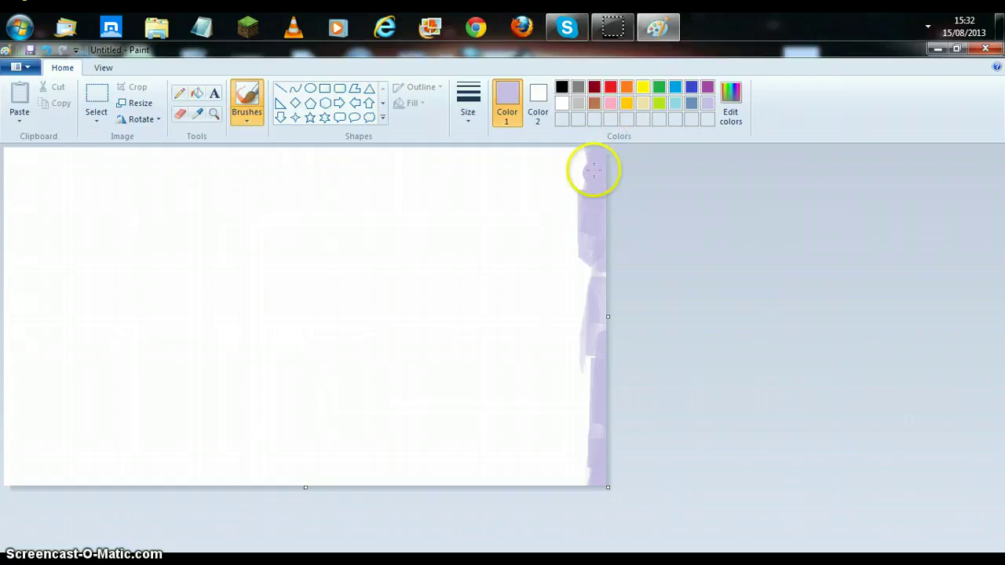
pyautogui.moveTo(594, 170)
pyautogui.mouseDown()
pyautogui.moveTo(588, 149)
pyautogui.moveTo(579, 170)
pyautogui.moveTo(574, 152)
pyautogui.moveTo(573, 208)
pyautogui.moveTo(592, 154)
pyautogui.mouseUp()
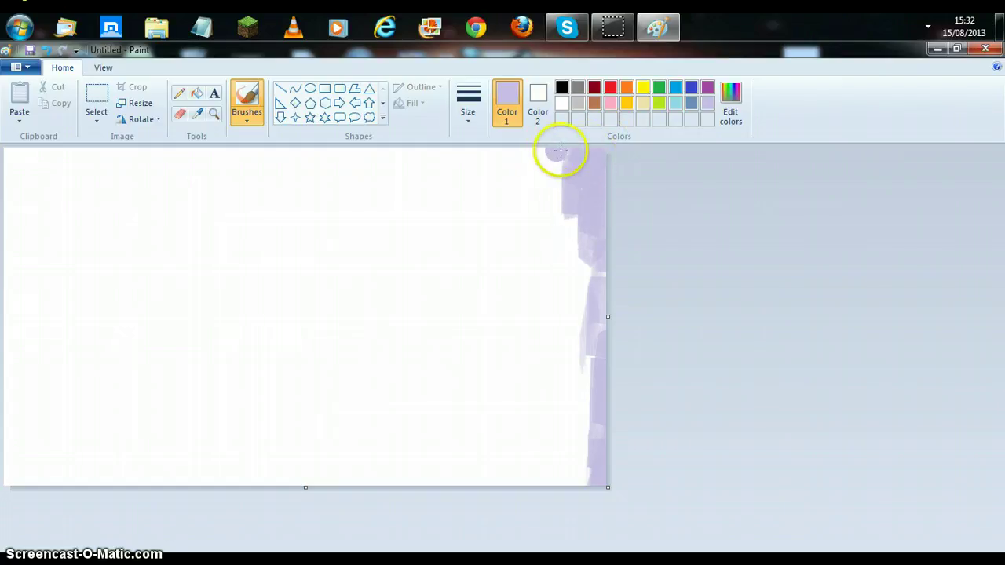
pyautogui.moveTo(573, 206)
pyautogui.mouseDown()
pyautogui.moveTo(588, 288)
pyautogui.moveTo(563, 197)
pyautogui.moveTo(563, 149)
pyautogui.moveTo(558, 173)
pyautogui.moveTo(589, 191)
pyautogui.moveTo(585, 278)
pyautogui.moveTo(565, 294)
pyautogui.moveTo(558, 243)
pyautogui.moveTo(549, 260)
pyautogui.moveTo(557, 252)
pyautogui.moveTo(562, 280)
pyautogui.moveTo(612, 252)
pyautogui.mouseUp()
pyautogui.moveTo(601, 361)
pyautogui.mouseDown()
pyautogui.moveTo(584, 352)
pyautogui.moveTo(581, 499)
pyautogui.moveTo(550, 447)
pyautogui.moveTo(601, 493)
pyautogui.moveTo(584, 442)
pyautogui.moveTo(585, 471)
pyautogui.mouseUp()
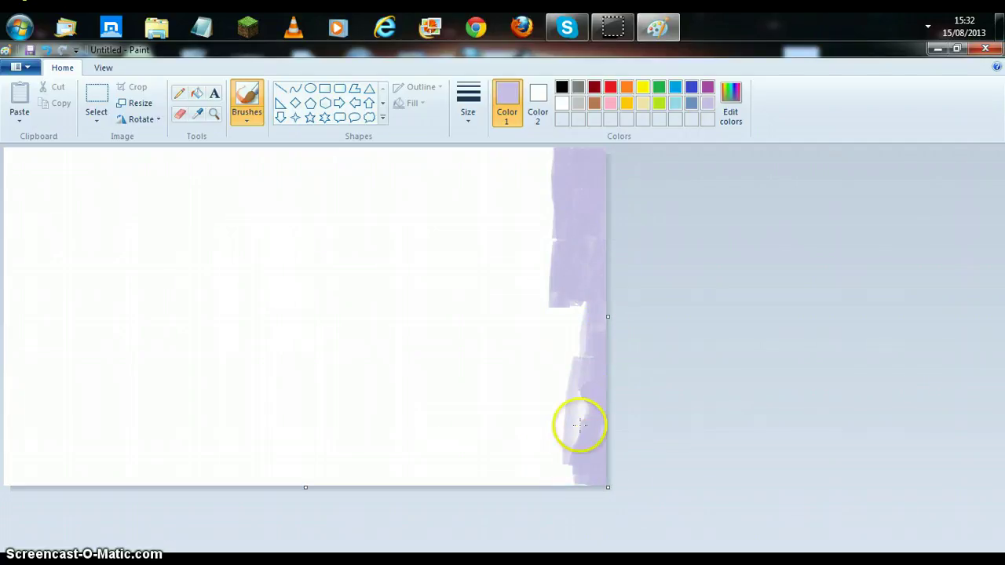
pyautogui.moveTo(579, 425)
pyautogui.mouseDown()
pyautogui.moveTo(579, 492)
pyautogui.moveTo(560, 442)
pyautogui.moveTo(587, 383)
pyautogui.moveTo(556, 453)
pyautogui.moveTo(578, 478)
pyautogui.mouseUp()
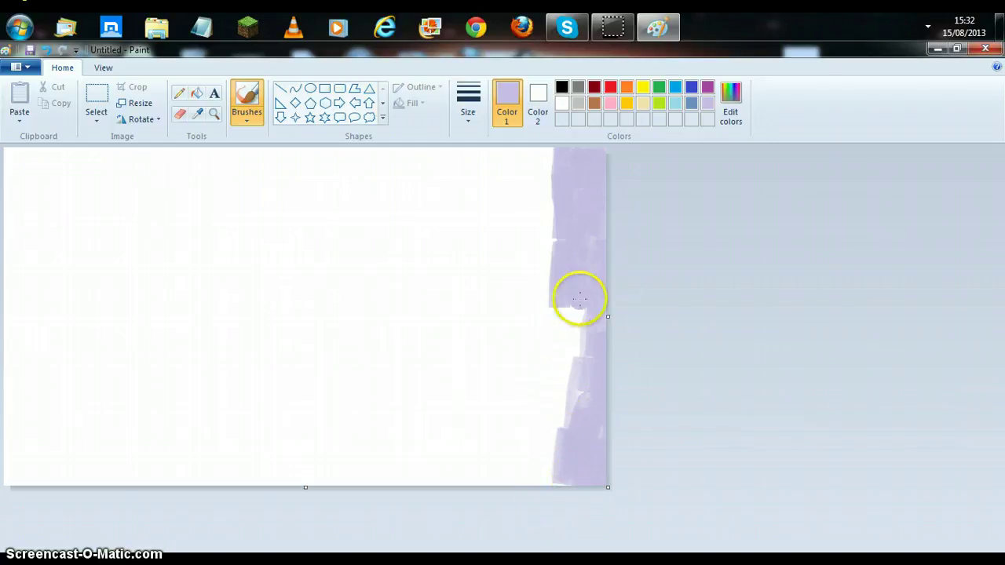
pyautogui.moveTo(578, 298)
pyautogui.mouseDown()
pyautogui.moveTo(551, 393)
pyautogui.moveTo(573, 439)
pyautogui.moveTo(549, 393)
pyautogui.moveTo(570, 384)
pyautogui.moveTo(533, 502)
pyautogui.mouseUp()
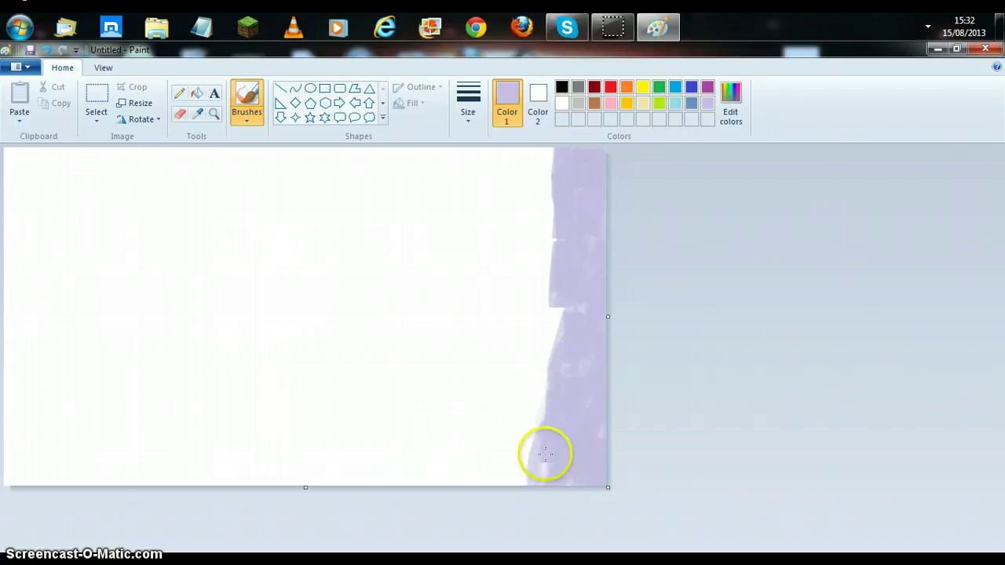
# - Push the lavender strip's left edge leftward with strokes from top to bottom, filling white notches
pyautogui.moveTo(545, 454)
pyautogui.mouseDown()
pyautogui.moveTo(538, 471)
pyautogui.moveTo(554, 440)
pyautogui.moveTo(526, 489)
pyautogui.moveTo(565, 325)
pyautogui.moveTo(531, 348)
pyautogui.moveTo(562, 240)
pyautogui.moveTo(562, 152)
pyautogui.moveTo(542, 161)
pyautogui.moveTo(554, 222)
pyautogui.moveTo(523, 249)
pyautogui.moveTo(545, 232)
pyautogui.moveTo(531, 291)
pyautogui.moveTo(577, 287)
pyautogui.moveTo(547, 314)
pyautogui.moveTo(529, 442)
pyautogui.moveTo(541, 366)
pyautogui.moveTo(526, 339)
pyautogui.moveTo(512, 479)
pyautogui.mouseUp()
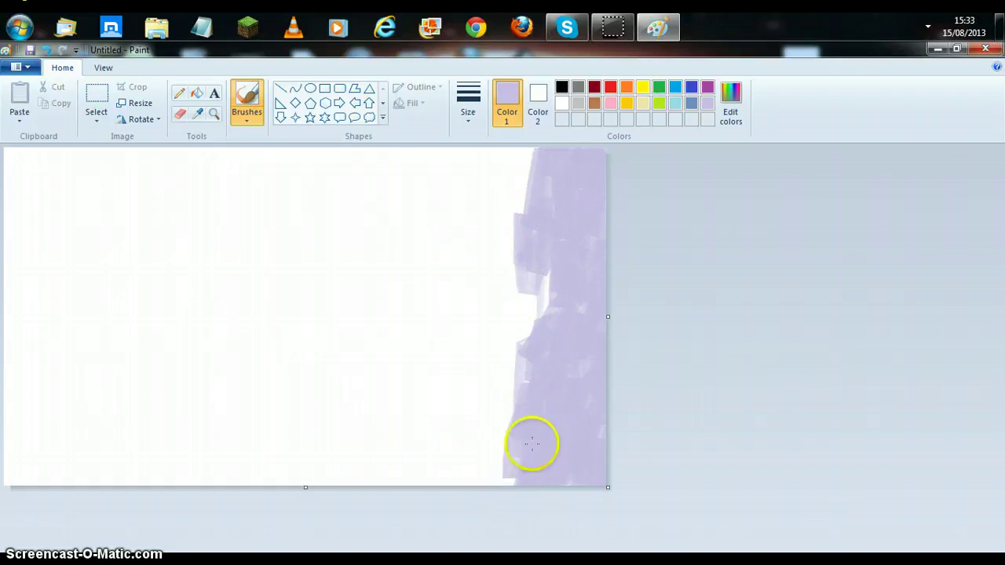
pyautogui.moveTo(532, 444)
pyautogui.mouseDown()
pyautogui.moveTo(520, 263)
pyautogui.moveTo(515, 343)
pyautogui.moveTo(539, 291)
pyautogui.moveTo(525, 280)
pyautogui.moveTo(521, 332)
pyautogui.moveTo(521, 195)
pyautogui.moveTo(538, 162)
pyautogui.mouseUp()
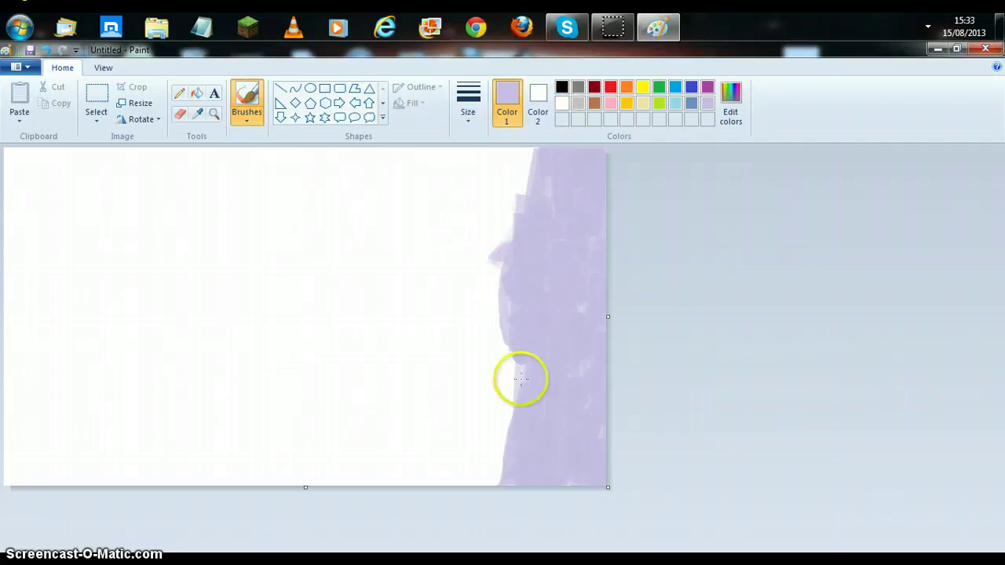
pyautogui.moveTo(520, 379); pyautogui.dragTo(526, 405)
pyautogui.moveTo(515, 235); pyautogui.dragTo(498, 325)
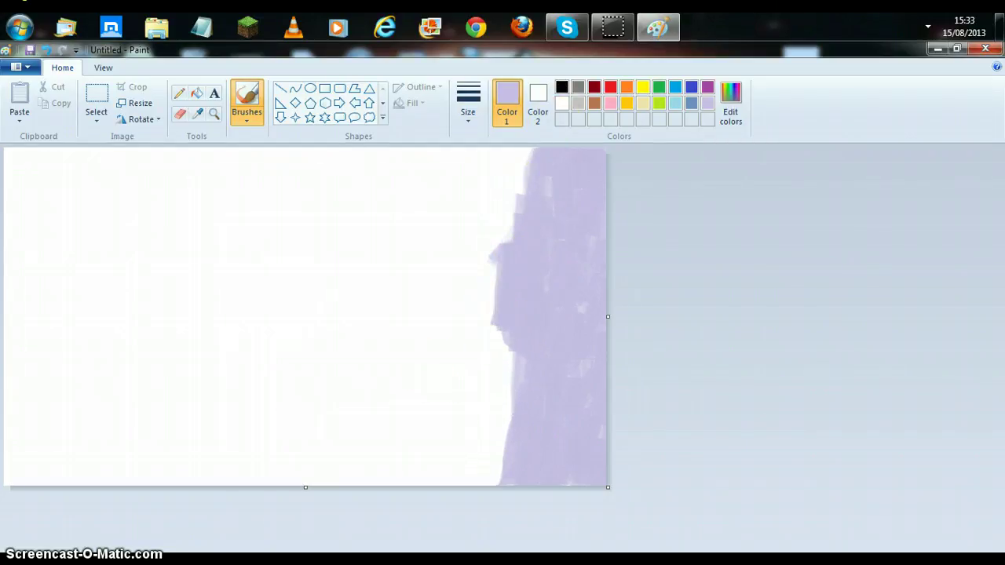
pyautogui.moveTo(471, 439)
pyautogui.mouseDown()
pyautogui.moveTo(523, 227)
pyautogui.moveTo(485, 157)
pyautogui.moveTo(484, 213)
pyautogui.moveTo(505, 152)
pyautogui.moveTo(458, 149)
pyautogui.moveTo(479, 157)
pyautogui.moveTo(464, 285)
pyautogui.moveTo(460, 240)
pyautogui.moveTo(490, 205)
pyautogui.mouseUp()
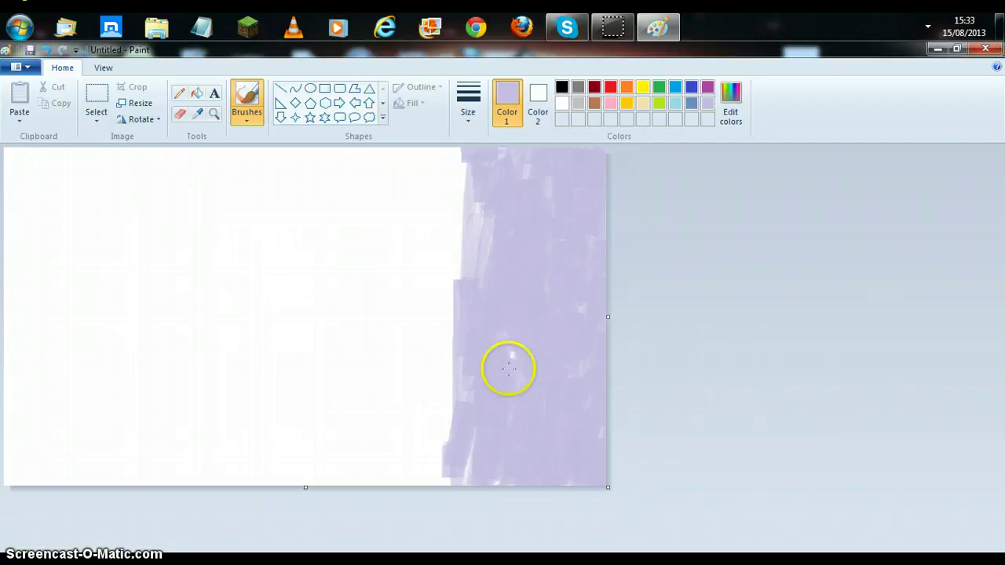
pyautogui.moveTo(456, 469)
pyautogui.mouseDown()
pyautogui.moveTo(465, 501)
pyautogui.moveTo(405, 442)
pyautogui.mouseUp()
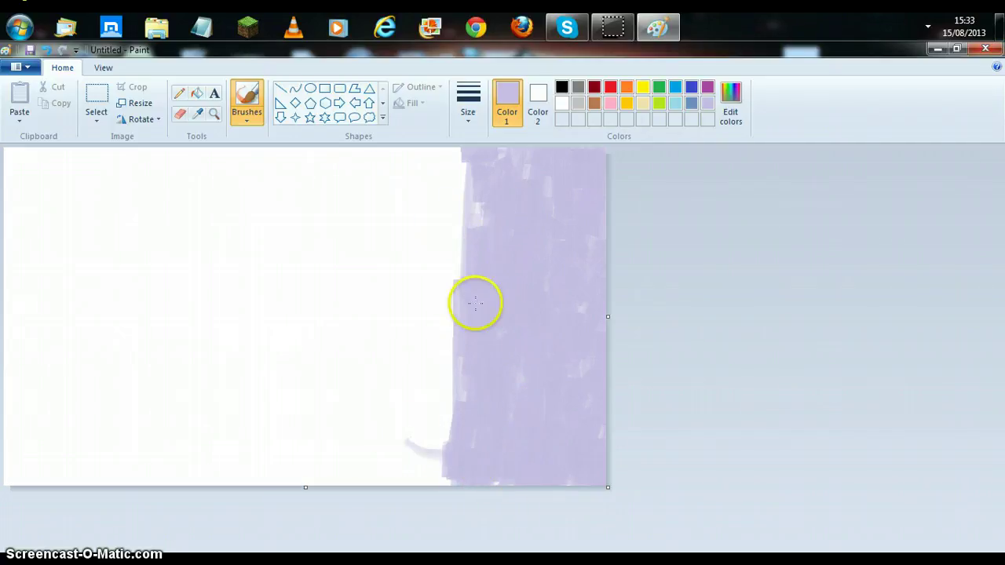
pyautogui.moveTo(475, 302)
pyautogui.mouseDown()
pyautogui.moveTo(455, 236)
pyautogui.moveTo(484, 161)
pyautogui.mouseUp()
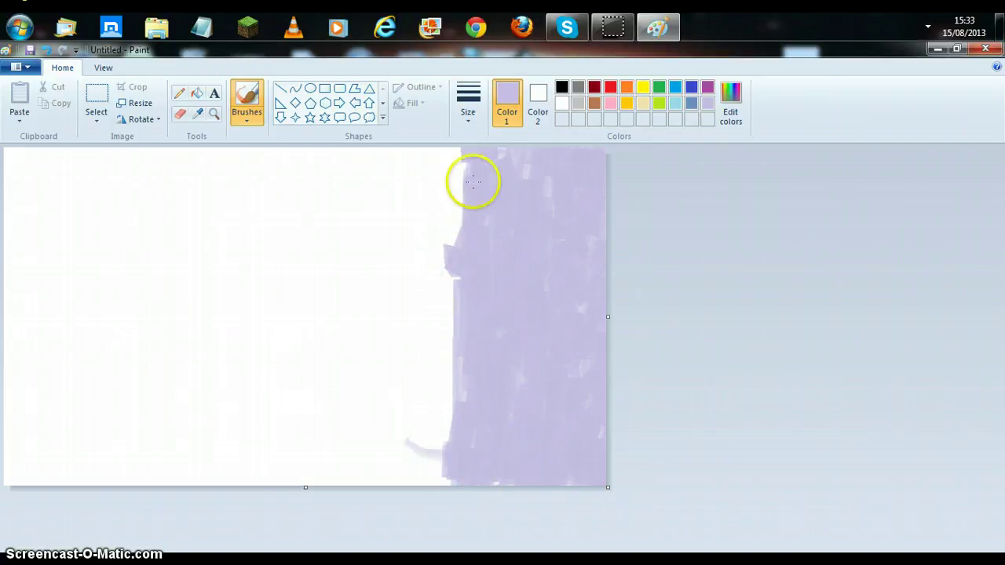
pyautogui.moveTo(471, 260)
pyautogui.mouseDown()
pyautogui.moveTo(437, 510)
pyautogui.moveTo(452, 425)
pyautogui.mouseUp()
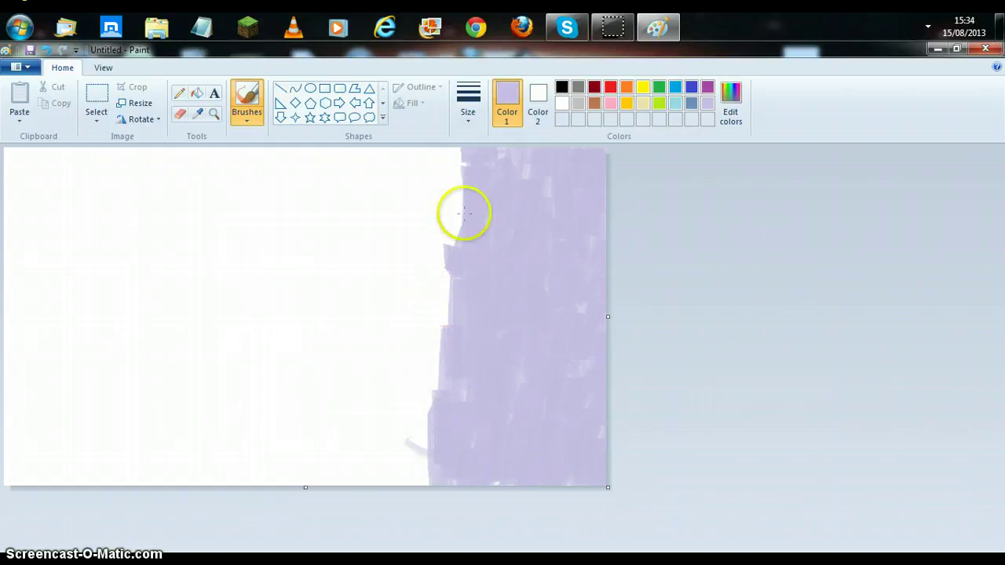
pyautogui.moveTo(460, 152)
pyautogui.mouseDown()
pyautogui.moveTo(449, 278)
pyautogui.moveTo(450, 165)
pyautogui.moveTo(411, 348)
pyautogui.moveTo(450, 349)
pyautogui.moveTo(423, 373)
pyautogui.mouseUp()
# - Widen the lavender area leftward along its lower-left and upper-left edges
pyautogui.moveTo(447, 332)
pyautogui.mouseDown()
pyautogui.moveTo(413, 467)
pyautogui.moveTo(432, 510)
pyautogui.mouseUp()
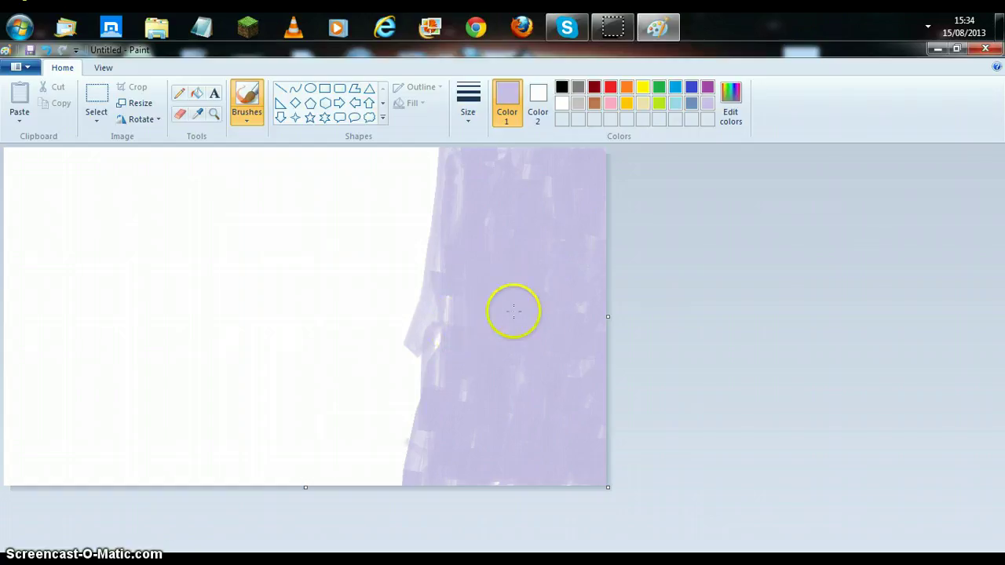
pyautogui.moveTo(413, 240); pyautogui.dragTo(399, 359)
pyautogui.moveTo(431, 390)
pyautogui.mouseDown()
pyautogui.moveTo(402, 477)
pyautogui.moveTo(444, 314)
pyautogui.moveTo(417, 395)
pyautogui.mouseUp()
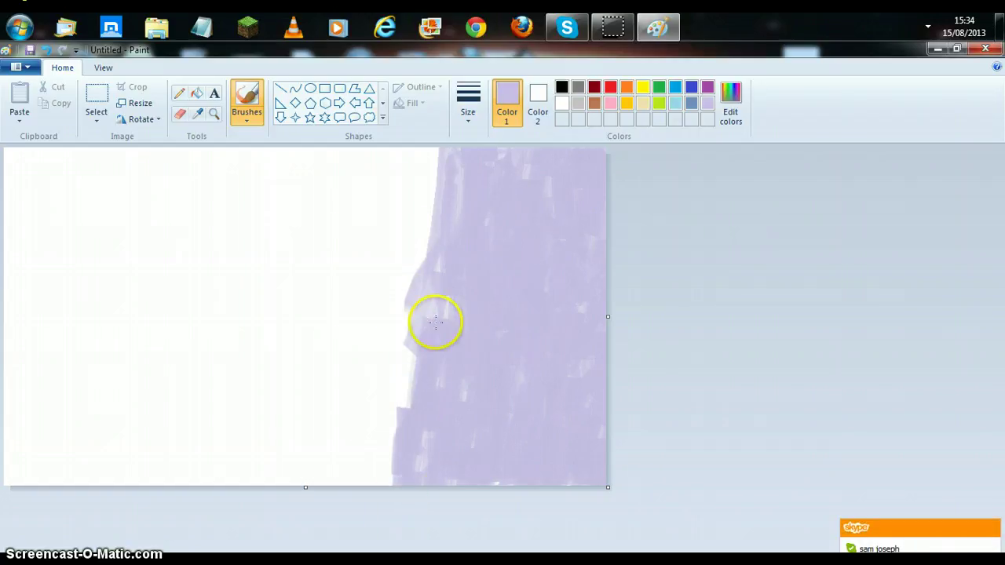
pyautogui.moveTo(435, 322)
pyautogui.mouseDown()
pyautogui.moveTo(400, 460)
pyautogui.moveTo(421, 465)
pyautogui.mouseUp()
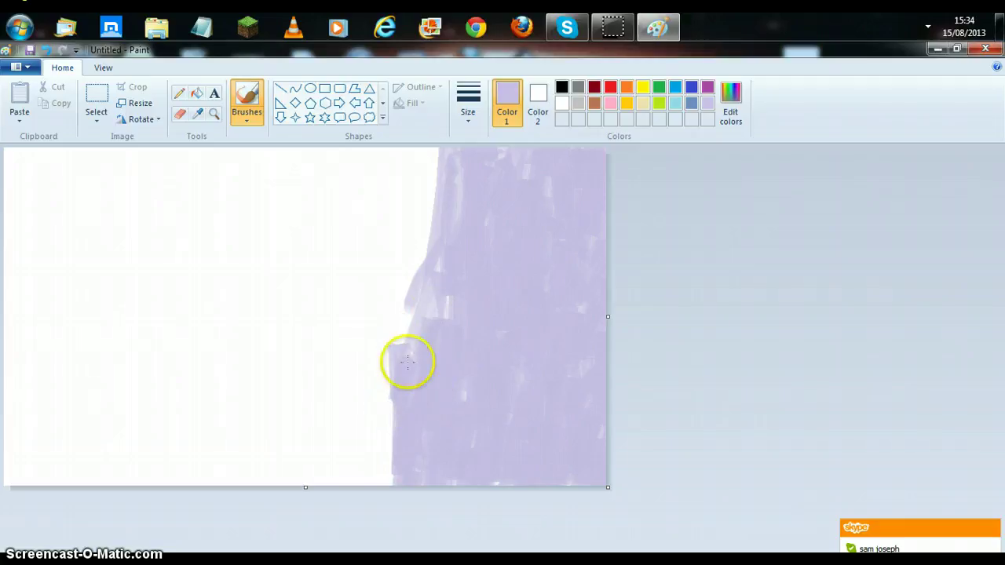
pyautogui.moveTo(408, 362); pyautogui.dragTo(437, 298)
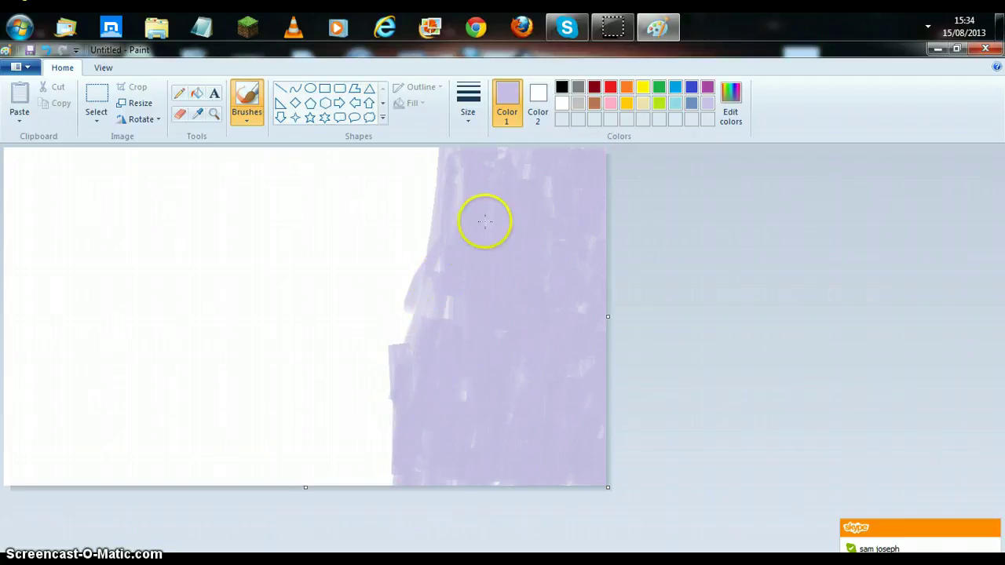
pyautogui.moveTo(481, 227)
pyautogui.mouseDown()
pyautogui.moveTo(426, 146)
pyautogui.moveTo(419, 162)
pyautogui.moveTo(437, 153)
pyautogui.moveTo(404, 288)
pyautogui.moveTo(390, 460)
pyautogui.moveTo(402, 314)
pyautogui.mouseUp()
# - Keep pushing the lavender edge left until it covers about two-fifths of the canvas
pyautogui.moveTo(395, 462)
pyautogui.mouseDown()
pyautogui.moveTo(390, 453)
pyautogui.moveTo(386, 494)
pyautogui.moveTo(390, 429)
pyautogui.moveTo(407, 430)
pyautogui.mouseUp()
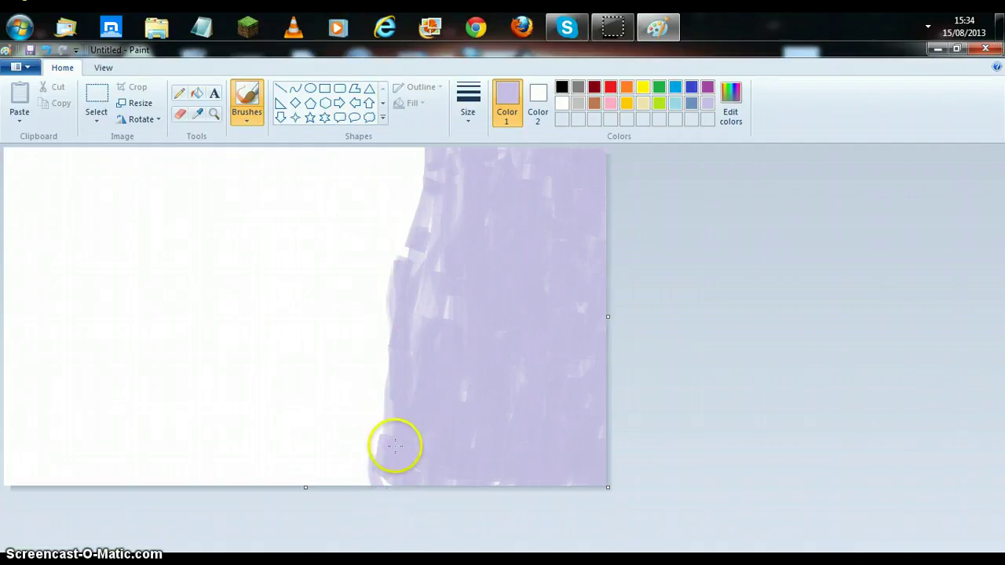
pyautogui.moveTo(423, 346); pyautogui.dragTo(416, 375)
pyautogui.moveTo(418, 240)
pyautogui.mouseDown()
pyautogui.moveTo(426, 168)
pyautogui.moveTo(425, 420)
pyautogui.mouseUp()
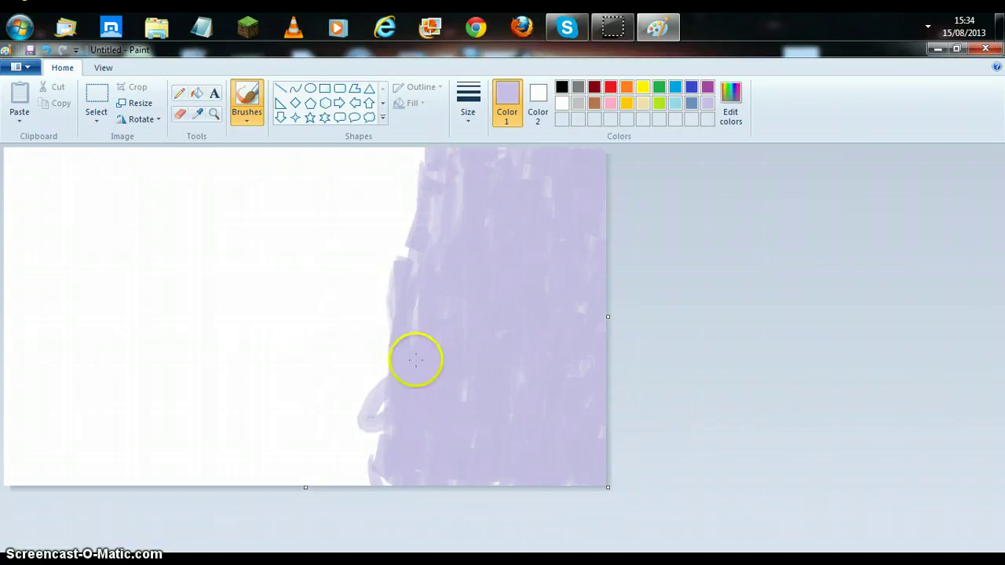
pyautogui.moveTo(416, 359); pyautogui.dragTo(385, 468)
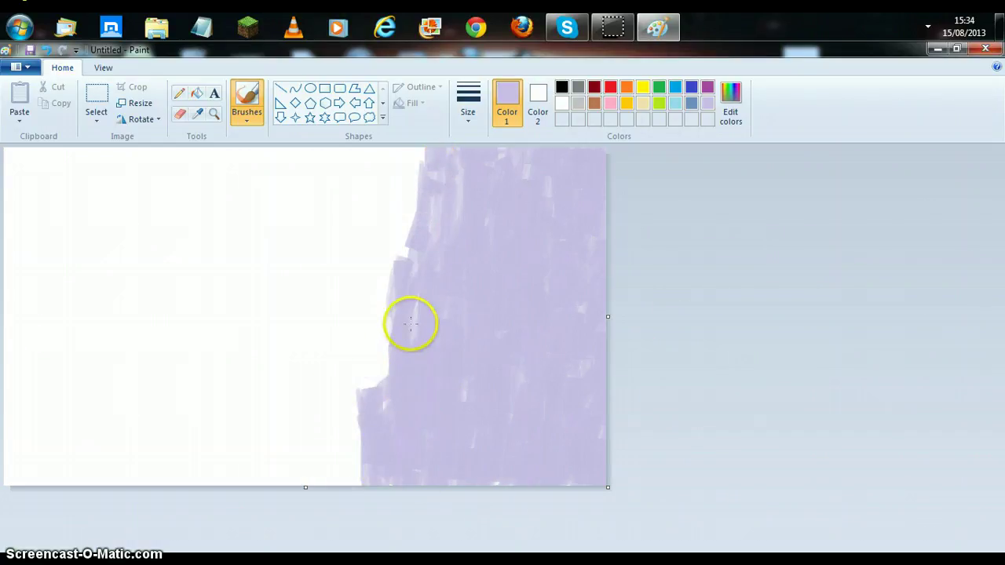
pyautogui.moveTo(410, 322)
pyautogui.mouseDown()
pyautogui.moveTo(372, 354)
pyautogui.moveTo(393, 294)
pyautogui.moveTo(382, 353)
pyautogui.moveTo(356, 362)
pyautogui.moveTo(386, 242)
pyautogui.moveTo(437, 234)
pyautogui.mouseUp()
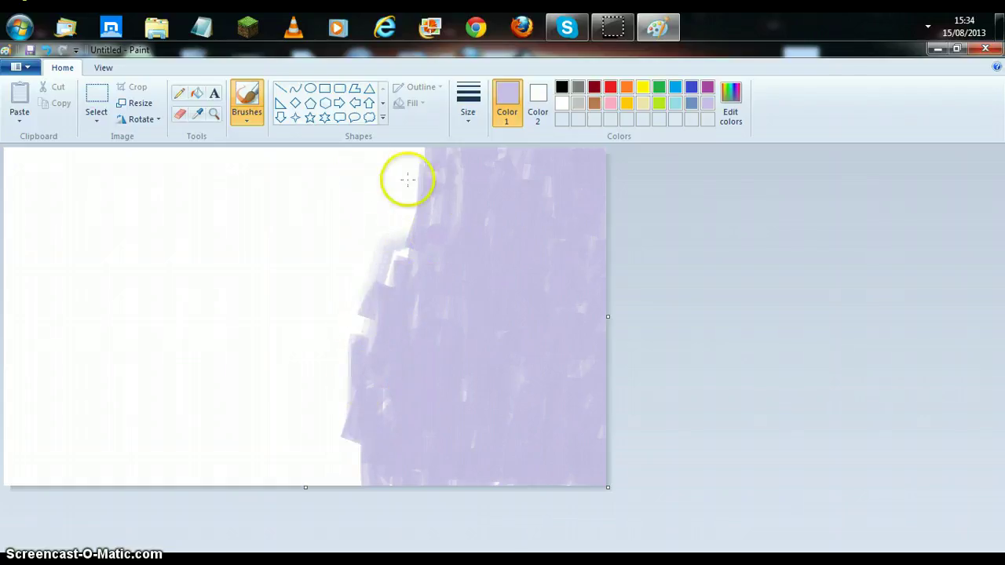
pyautogui.moveTo(408, 179); pyautogui.dragTo(510, 232)
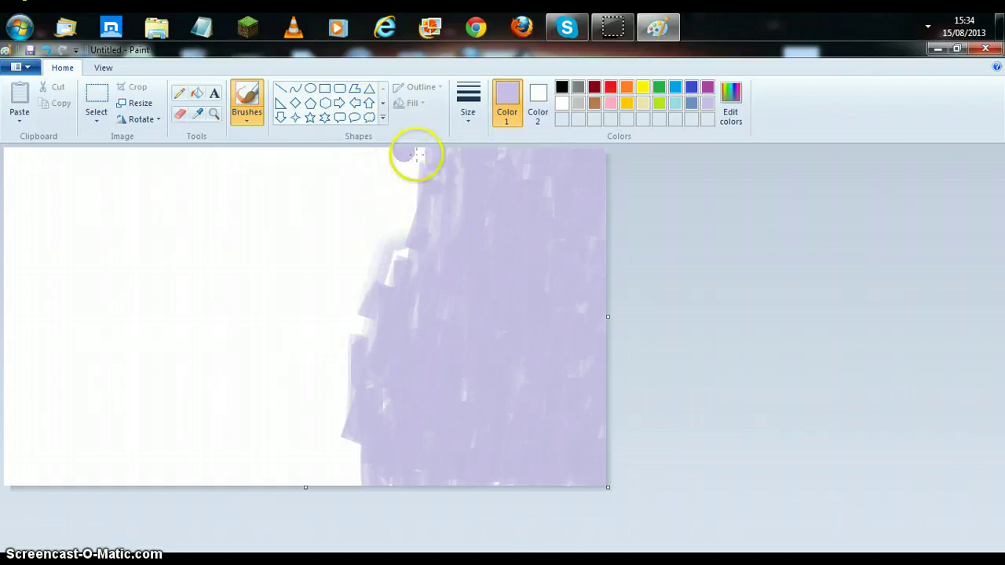
pyautogui.click(410, 161)
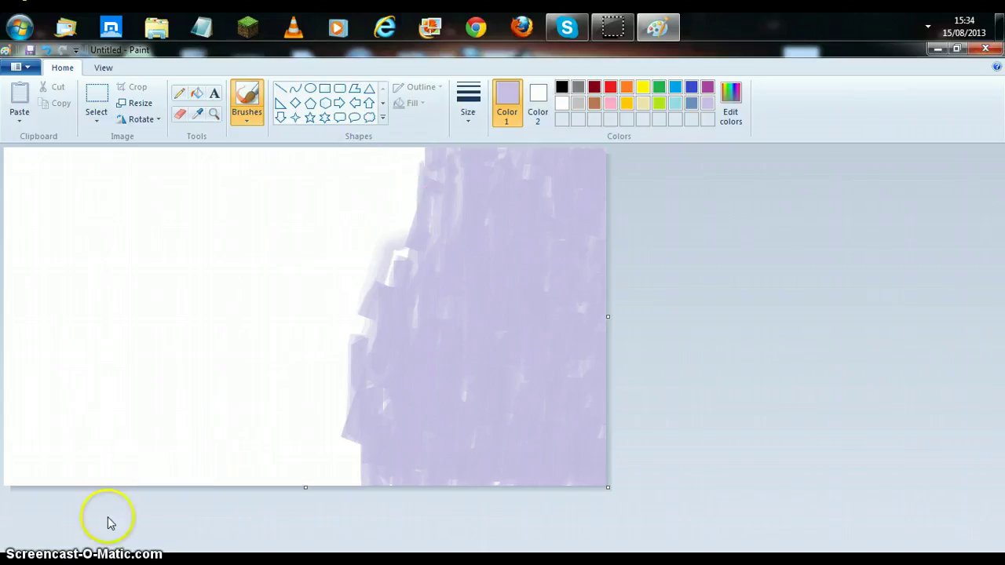
# - Extend lavender leftward to the canvas bottom, straightening its left boundary across the right half
pyautogui.moveTo(421, 155)
pyautogui.mouseDown()
pyautogui.moveTo(392, 298)
pyautogui.moveTo(407, 151)
pyautogui.moveTo(372, 150)
pyautogui.moveTo(388, 316)
pyautogui.moveTo(336, 366)
pyautogui.moveTo(353, 455)
pyautogui.moveTo(383, 503)
pyautogui.moveTo(343, 424)
pyautogui.moveTo(362, 479)
pyautogui.mouseUp()
pyautogui.moveTo(340, 425)
pyautogui.mouseDown()
pyautogui.moveTo(330, 495)
pyautogui.moveTo(299, 513)
pyautogui.moveTo(352, 484)
pyautogui.mouseUp()
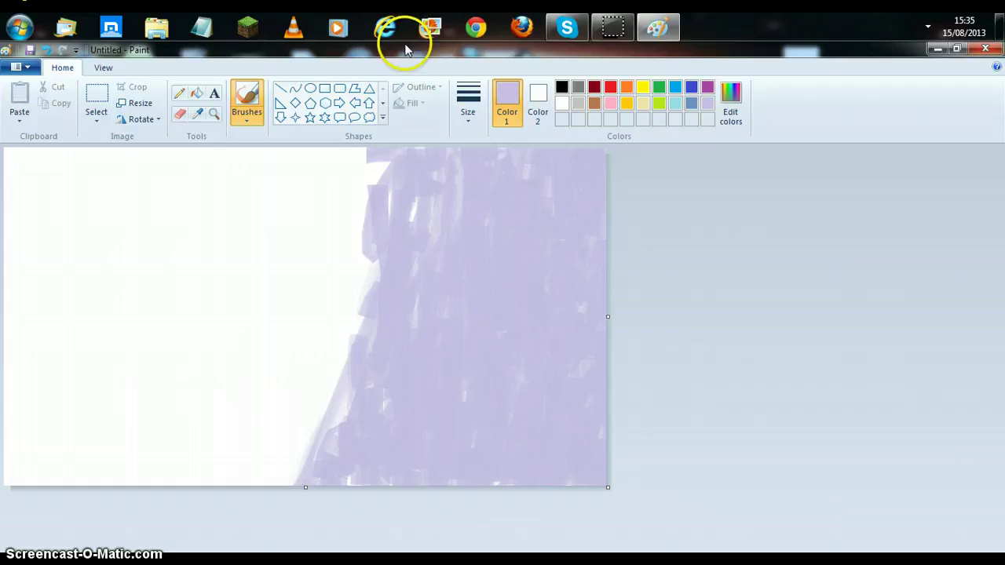
pyautogui.moveTo(370, 153); pyautogui.dragTo(379, 157)
pyautogui.moveTo(388, 201)
pyautogui.mouseDown()
pyautogui.moveTo(356, 325)
pyautogui.moveTo(312, 406)
pyautogui.moveTo(314, 454)
pyautogui.moveTo(325, 366)
pyautogui.moveTo(343, 393)
pyautogui.moveTo(283, 476)
pyautogui.moveTo(325, 394)
pyautogui.moveTo(305, 480)
pyautogui.mouseUp()
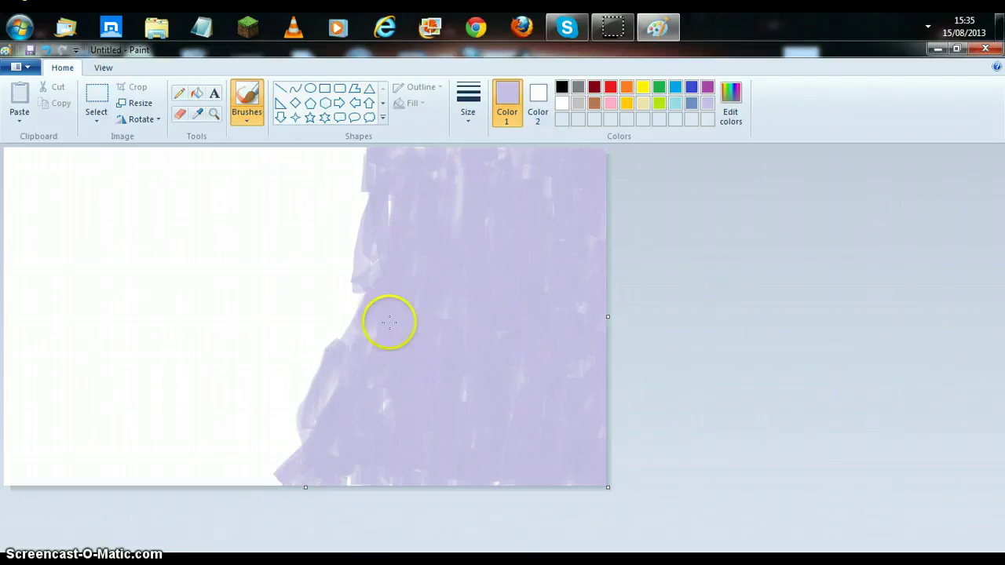
pyautogui.moveTo(325, 404)
pyautogui.mouseDown()
pyautogui.moveTo(270, 460)
pyautogui.moveTo(291, 473)
pyautogui.moveTo(298, 445)
pyautogui.moveTo(275, 456)
pyautogui.moveTo(353, 332)
pyautogui.moveTo(337, 341)
pyautogui.moveTo(346, 166)
pyautogui.moveTo(370, 235)
pyautogui.moveTo(382, 238)
pyautogui.moveTo(352, 293)
pyautogui.moveTo(371, 302)
pyautogui.moveTo(336, 240)
pyautogui.moveTo(348, 307)
pyautogui.moveTo(346, 177)
pyautogui.mouseUp()
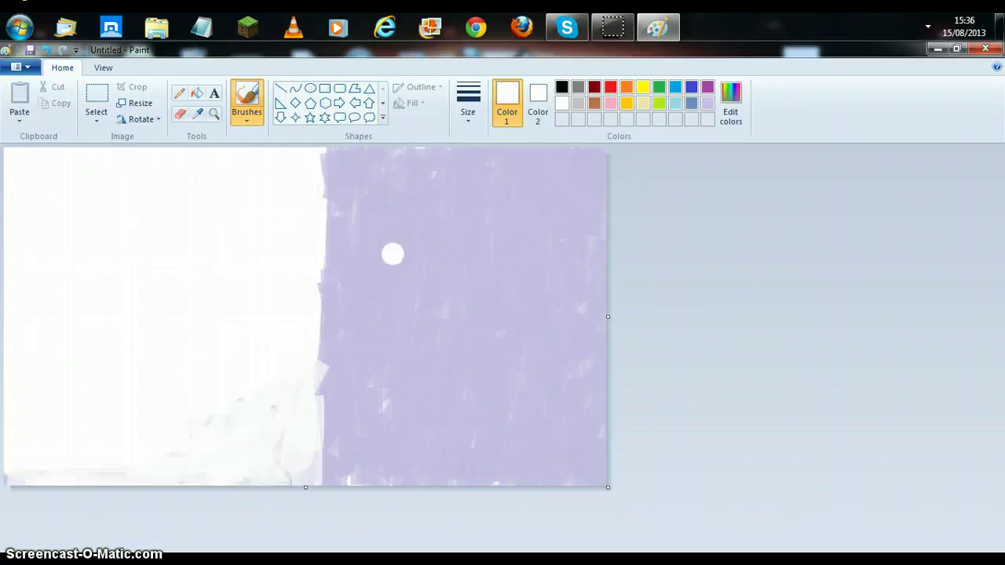
# - Paint over a stray white vertical streak on the lavender area with lavender
pyautogui.moveTo(431, 192); pyautogui.dragTo(422, 346)
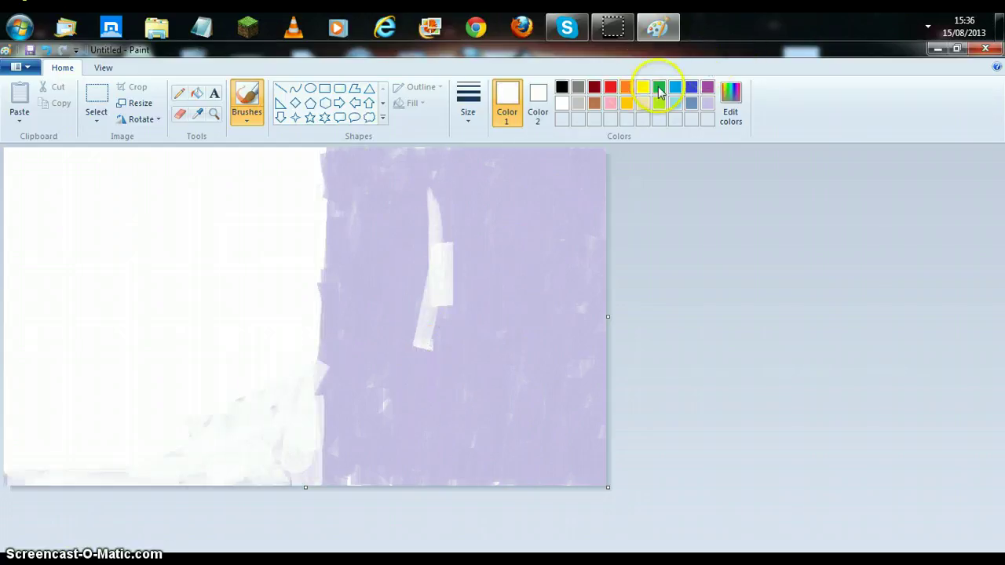
pyautogui.click(707, 103)
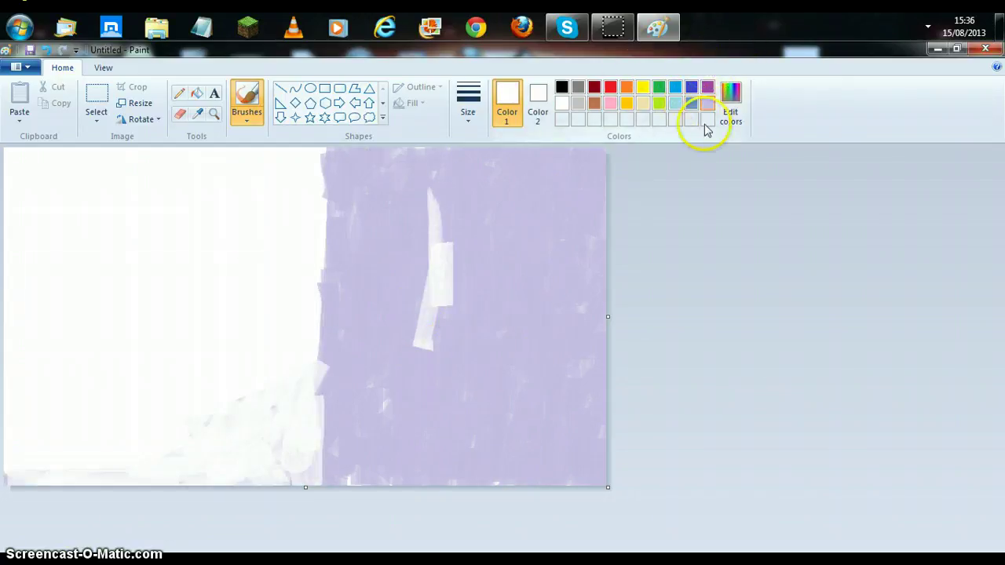
pyautogui.moveTo(456, 175)
pyautogui.mouseDown()
pyautogui.moveTo(446, 352)
pyautogui.moveTo(433, 271)
pyautogui.moveTo(429, 314)
pyautogui.mouseUp()
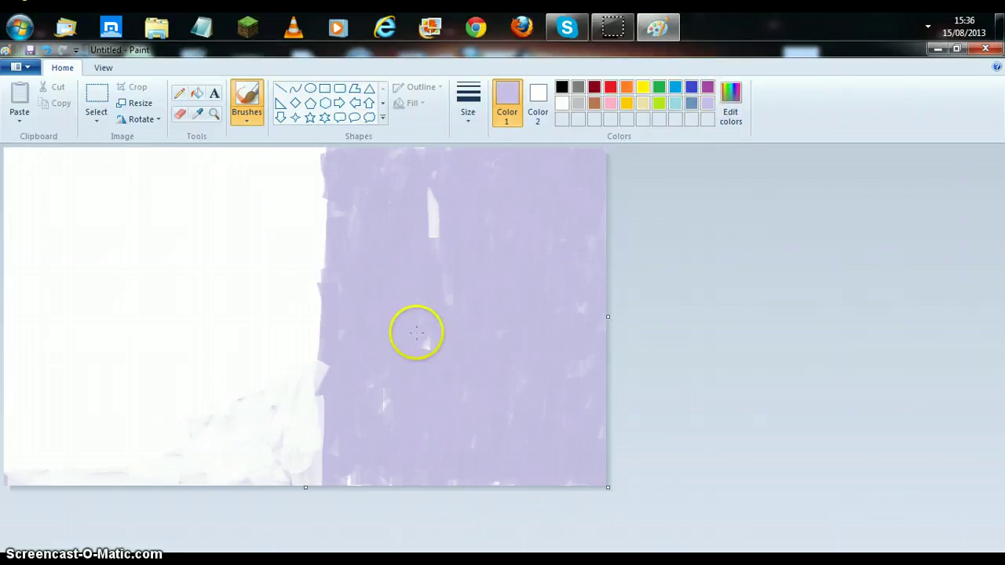
pyautogui.moveTo(431, 211); pyautogui.dragTo(432, 194)
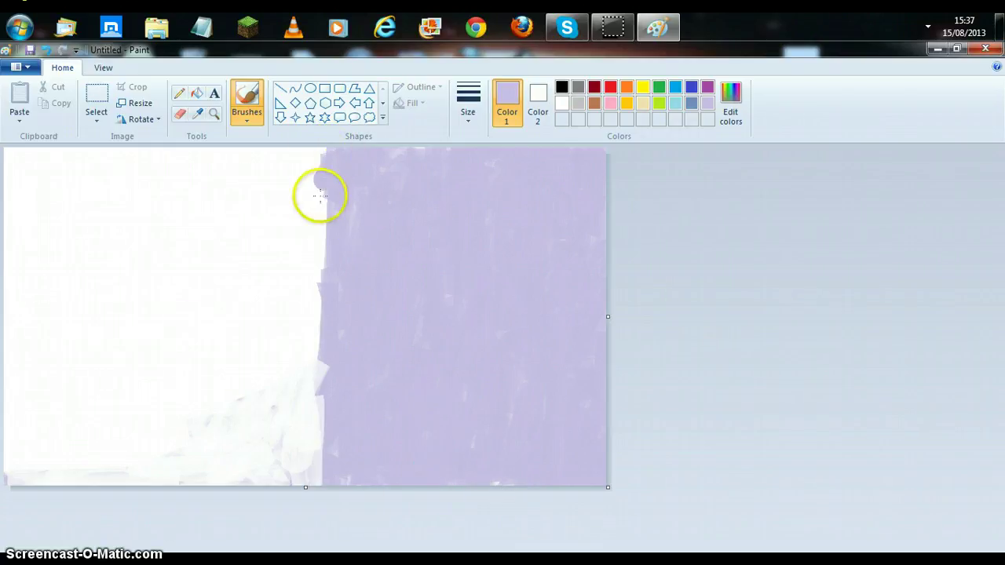
# - Move the lavender edge further left to the canvas bottom, trimming its lower-left edge with white
pyautogui.moveTo(314, 146)
pyautogui.mouseDown()
pyautogui.moveTo(321, 291)
pyautogui.moveTo(322, 230)
pyautogui.moveTo(302, 312)
pyautogui.moveTo(329, 272)
pyautogui.moveTo(303, 303)
pyautogui.moveTo(304, 330)
pyautogui.moveTo(281, 315)
pyautogui.moveTo(276, 350)
pyautogui.moveTo(321, 325)
pyautogui.moveTo(306, 457)
pyautogui.moveTo(328, 398)
pyautogui.moveTo(303, 426)
pyautogui.moveTo(298, 479)
pyautogui.moveTo(278, 485)
pyautogui.moveTo(307, 511)
pyautogui.moveTo(343, 485)
pyautogui.mouseUp()
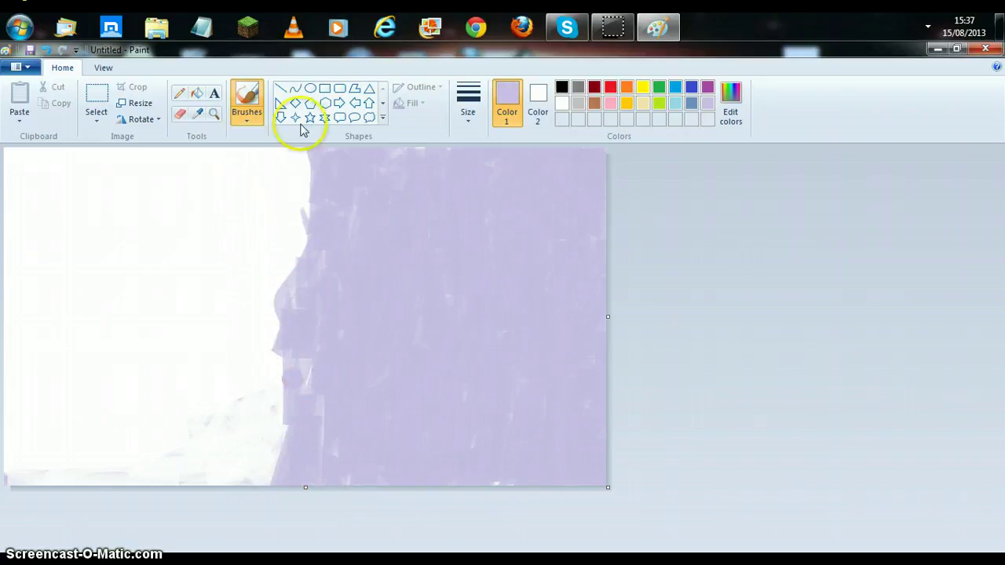
pyautogui.moveTo(303, 151)
pyautogui.mouseDown()
pyautogui.moveTo(298, 304)
pyautogui.moveTo(329, 435)
pyautogui.mouseUp()
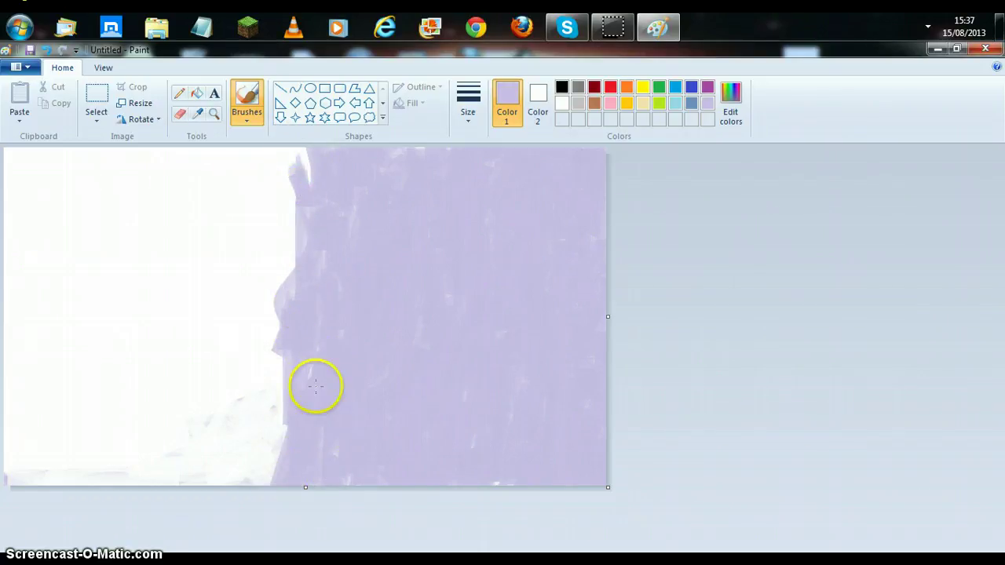
pyautogui.moveTo(315, 385)
pyautogui.mouseDown()
pyautogui.moveTo(263, 464)
pyautogui.moveTo(278, 409)
pyautogui.moveTo(296, 415)
pyautogui.moveTo(281, 384)
pyautogui.moveTo(272, 417)
pyautogui.moveTo(278, 287)
pyautogui.moveTo(306, 263)
pyautogui.moveTo(308, 163)
pyautogui.moveTo(307, 180)
pyautogui.moveTo(322, 170)
pyautogui.moveTo(301, 207)
pyautogui.moveTo(317, 258)
pyautogui.mouseUp()
pyautogui.moveTo(278, 350)
pyautogui.mouseDown()
pyautogui.moveTo(252, 463)
pyautogui.moveTo(271, 495)
pyautogui.mouseUp()
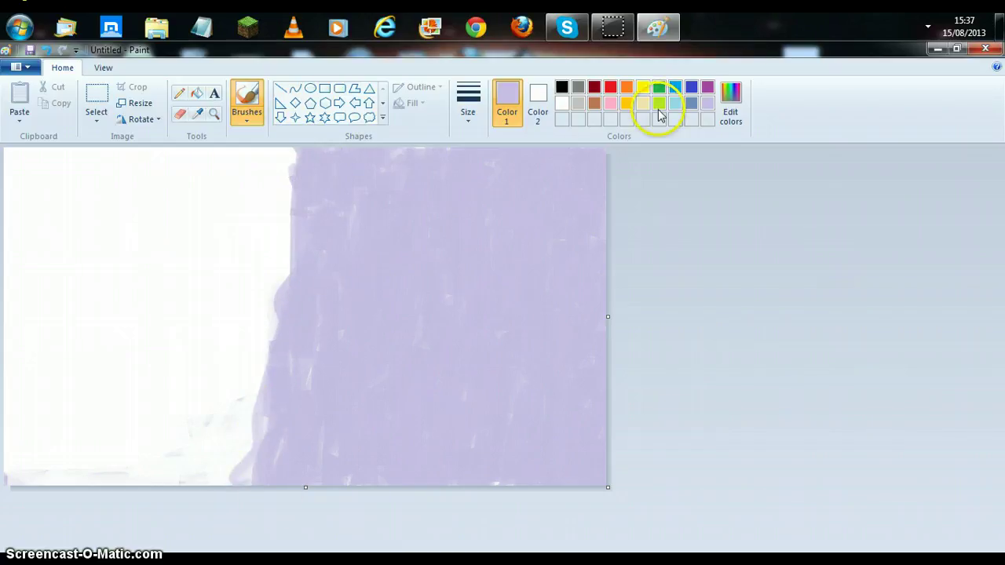
pyautogui.click(562, 103)
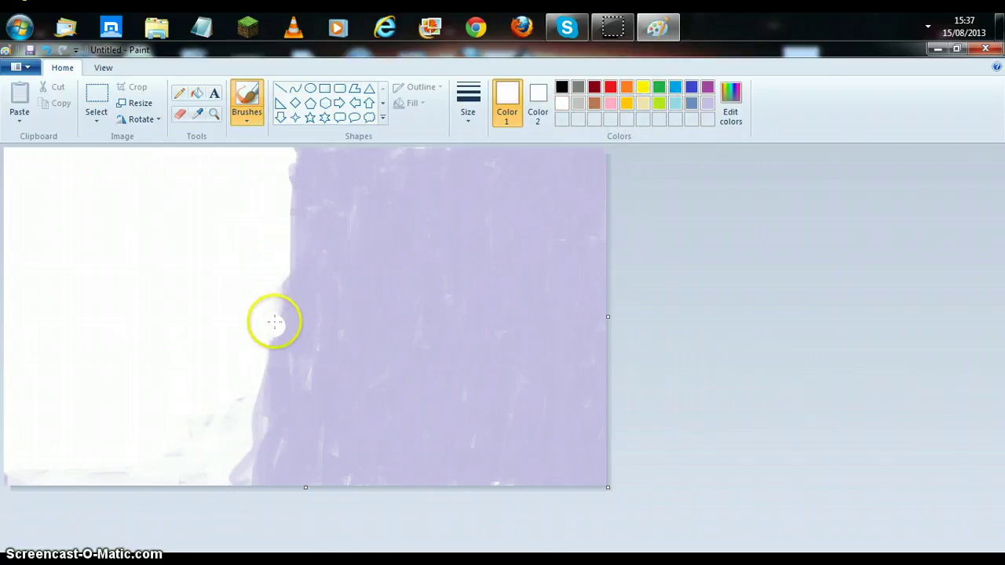
pyautogui.moveTo(274, 321)
pyautogui.mouseDown()
pyautogui.moveTo(270, 445)
pyautogui.moveTo(238, 471)
pyautogui.moveTo(268, 480)
pyautogui.moveTo(254, 478)
pyautogui.moveTo(276, 473)
pyautogui.moveTo(271, 460)
pyautogui.moveTo(291, 474)
pyautogui.moveTo(274, 370)
pyautogui.moveTo(287, 476)
pyautogui.moveTo(278, 440)
pyautogui.moveTo(306, 220)
pyautogui.moveTo(303, 135)
pyautogui.moveTo(296, 188)
pyautogui.moveTo(282, 196)
pyautogui.moveTo(300, 233)
pyautogui.moveTo(284, 286)
pyautogui.moveTo(278, 238)
pyautogui.moveTo(287, 392)
pyautogui.moveTo(274, 406)
pyautogui.moveTo(309, 206)
pyautogui.moveTo(298, 252)
pyautogui.mouseUp()
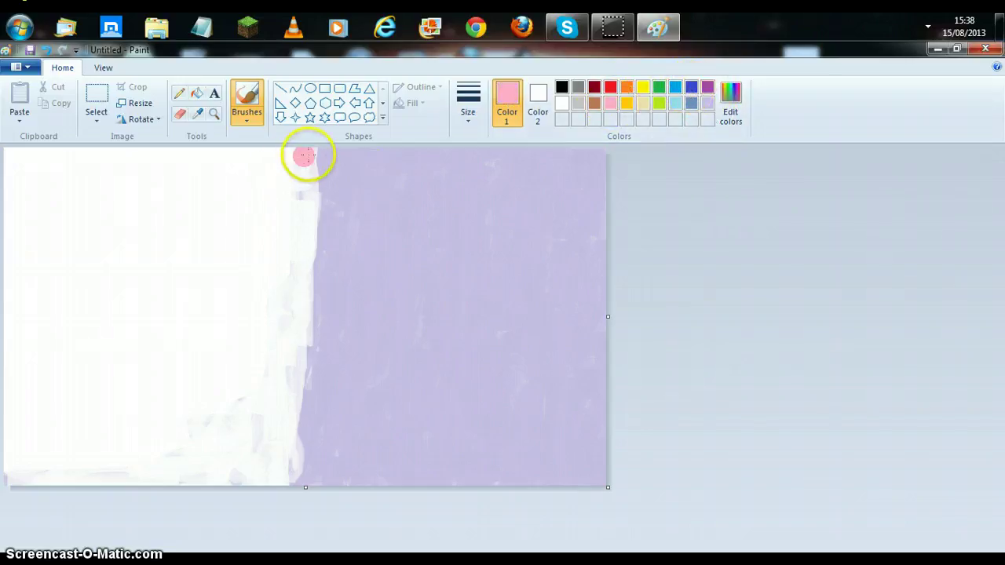
# - Brush a pink stroke down the upper lavender-white boundary, then reselect lavender
pyautogui.moveTo(305, 157)
pyautogui.mouseDown()
pyautogui.moveTo(310, 318)
pyautogui.moveTo(305, 280)
pyautogui.moveTo(287, 341)
pyautogui.moveTo(301, 314)
pyautogui.moveTo(290, 484)
pyautogui.moveTo(288, 321)
pyautogui.moveTo(302, 323)
pyautogui.mouseUp()
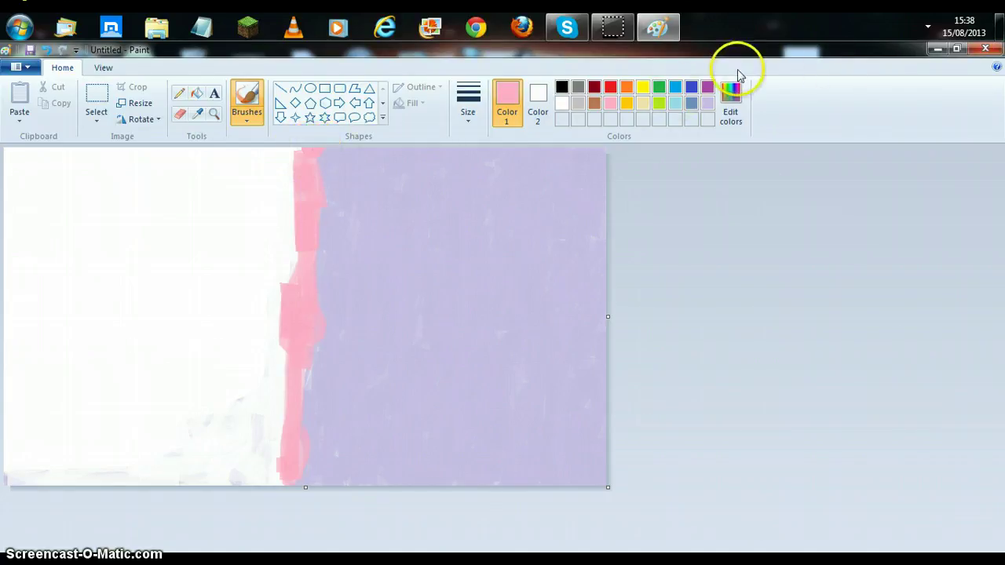
pyautogui.click(707, 103)
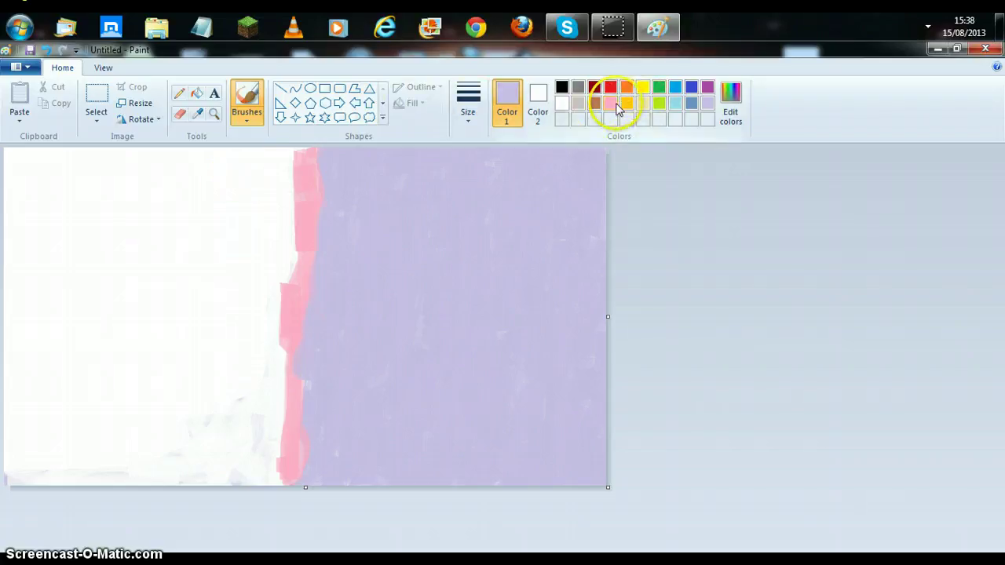
# - In pink, stripe down the lavender's left edge and widen it leftward into a broad band
pyautogui.click(613, 103)
pyautogui.moveTo(268, 193)
pyautogui.mouseDown()
pyautogui.moveTo(284, 445)
pyautogui.moveTo(260, 476)
pyautogui.moveTo(274, 471)
pyautogui.moveTo(290, 428)
pyautogui.mouseUp()
pyautogui.moveTo(296, 213)
pyautogui.mouseDown()
pyautogui.moveTo(291, 152)
pyautogui.moveTo(274, 186)
pyautogui.moveTo(272, 161)
pyautogui.moveTo(291, 261)
pyautogui.moveTo(262, 437)
pyautogui.mouseUp()
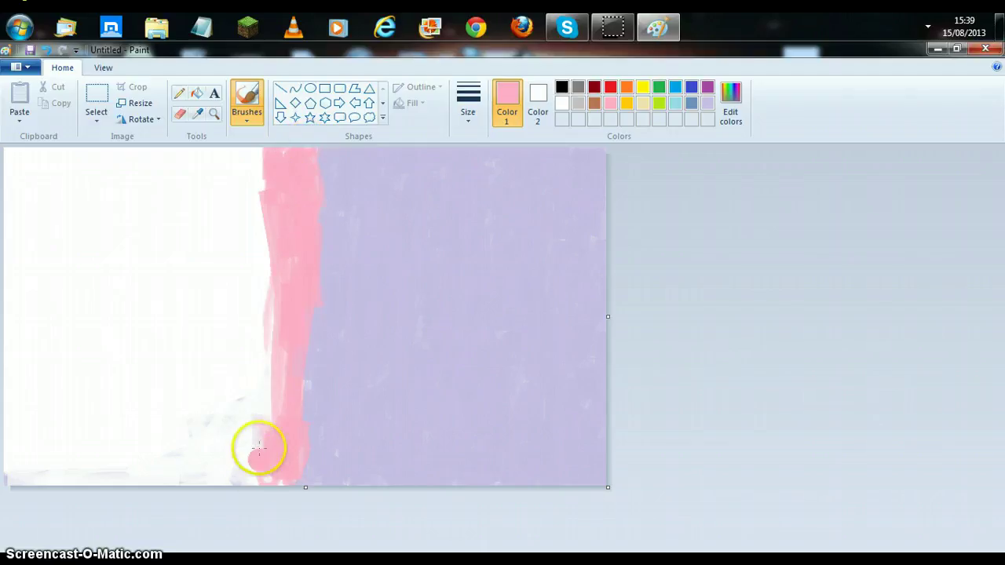
pyautogui.moveTo(269, 476)
pyautogui.mouseDown()
pyautogui.moveTo(246, 420)
pyautogui.moveTo(265, 370)
pyautogui.moveTo(246, 442)
pyautogui.moveTo(258, 483)
pyautogui.moveTo(269, 287)
pyautogui.moveTo(252, 352)
pyautogui.moveTo(278, 174)
pyautogui.moveTo(249, 149)
pyautogui.moveTo(254, 163)
pyautogui.moveTo(259, 150)
pyautogui.moveTo(258, 285)
pyautogui.moveTo(265, 247)
pyautogui.moveTo(261, 271)
pyautogui.mouseUp()
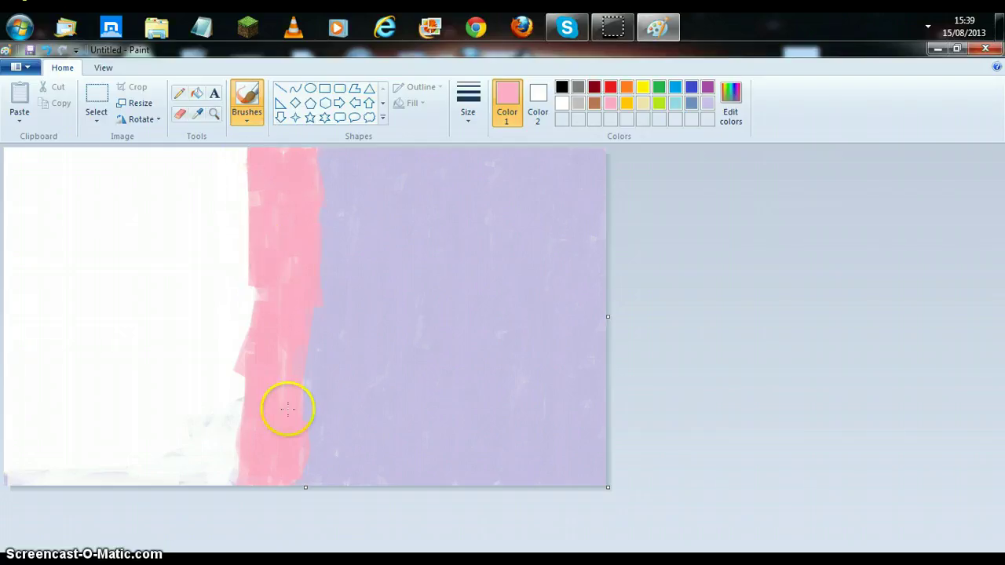
pyautogui.moveTo(258, 320)
pyautogui.mouseDown()
pyautogui.moveTo(233, 439)
pyautogui.moveTo(233, 397)
pyautogui.moveTo(233, 482)
pyautogui.mouseUp()
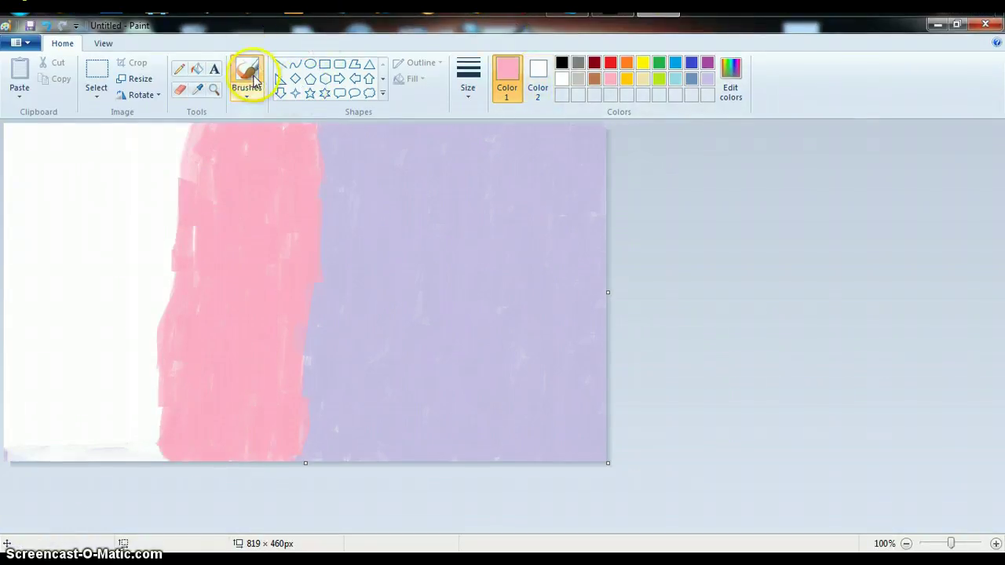
# - With a different brush, extend the pink band further left and smooth its edge
pyautogui.click(249, 87)
pyautogui.click(250, 179)
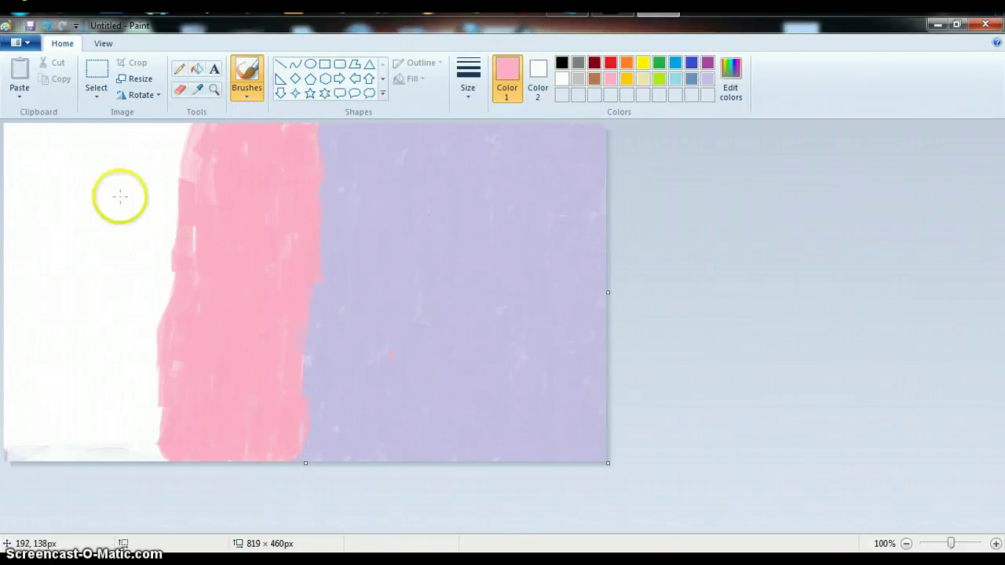
pyautogui.moveTo(168, 202); pyautogui.dragTo(186, 258)
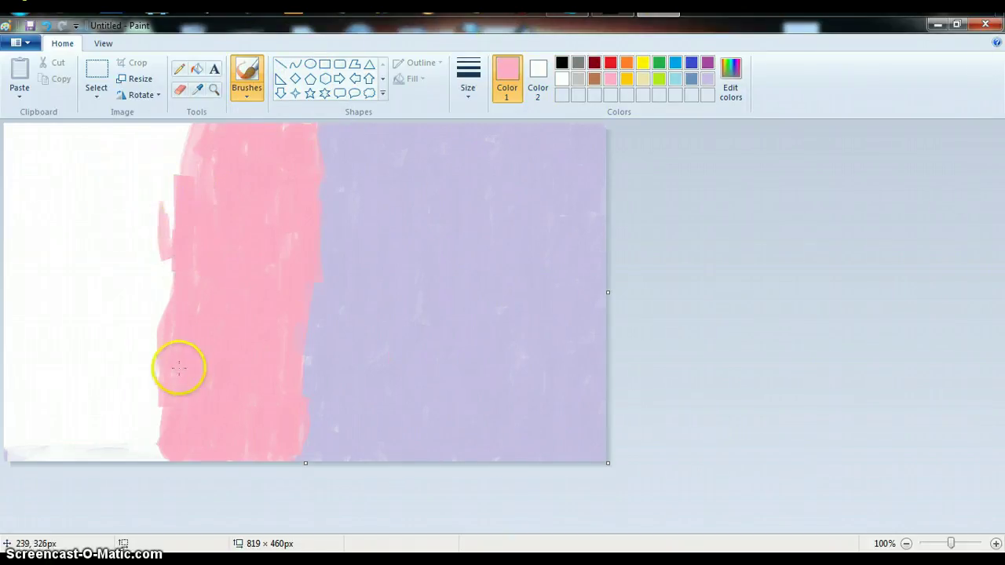
pyautogui.moveTo(179, 367)
pyautogui.mouseDown()
pyautogui.moveTo(164, 254)
pyautogui.moveTo(153, 340)
pyautogui.moveTo(165, 318)
pyautogui.moveTo(168, 426)
pyautogui.moveTo(152, 455)
pyautogui.moveTo(164, 454)
pyautogui.mouseUp()
pyautogui.moveTo(157, 371)
pyautogui.mouseDown()
pyautogui.moveTo(139, 458)
pyautogui.moveTo(141, 366)
pyautogui.moveTo(148, 431)
pyautogui.moveTo(166, 360)
pyautogui.moveTo(156, 446)
pyautogui.mouseUp()
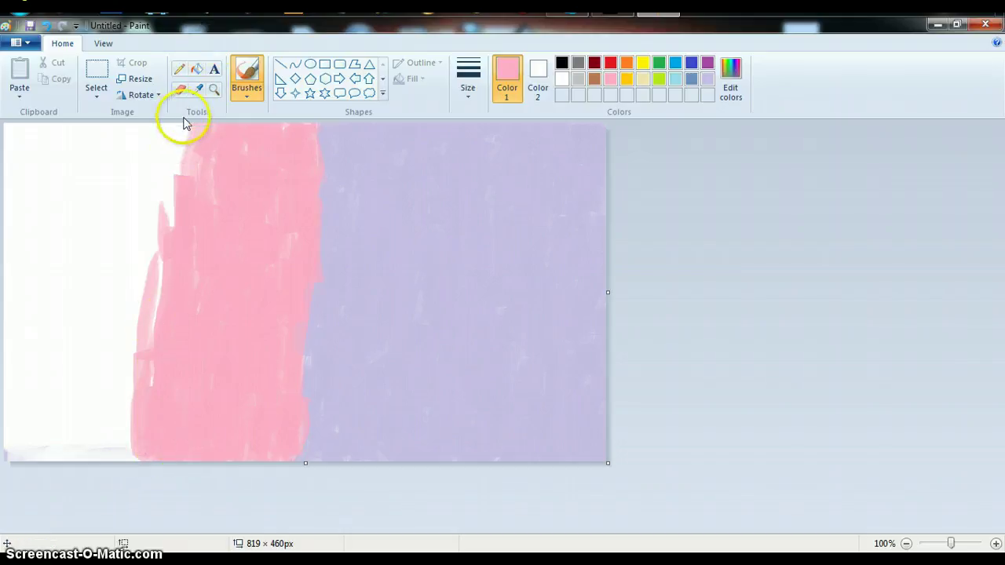
pyautogui.moveTo(193, 168)
pyautogui.mouseDown()
pyautogui.moveTo(149, 354)
pyautogui.moveTo(158, 362)
pyautogui.mouseUp()
pyautogui.moveTo(173, 271)
pyautogui.mouseDown()
pyautogui.moveTo(130, 352)
pyautogui.moveTo(179, 142)
pyautogui.moveTo(179, 126)
pyautogui.moveTo(168, 197)
pyautogui.moveTo(180, 89)
pyautogui.moveTo(128, 388)
pyautogui.mouseUp()
pyautogui.click(93, 424)
pyautogui.click(125, 431)
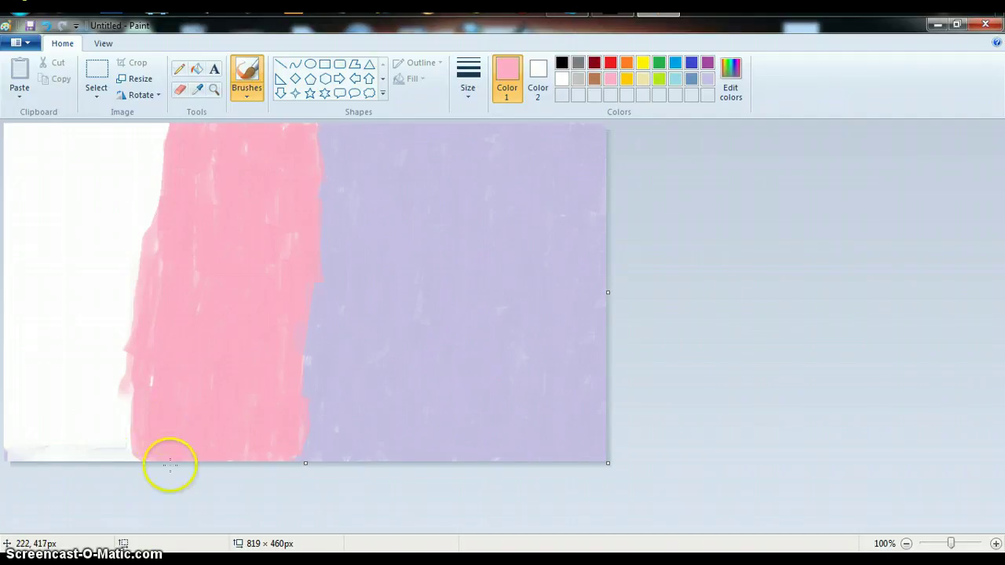
pyautogui.click(313, 416)
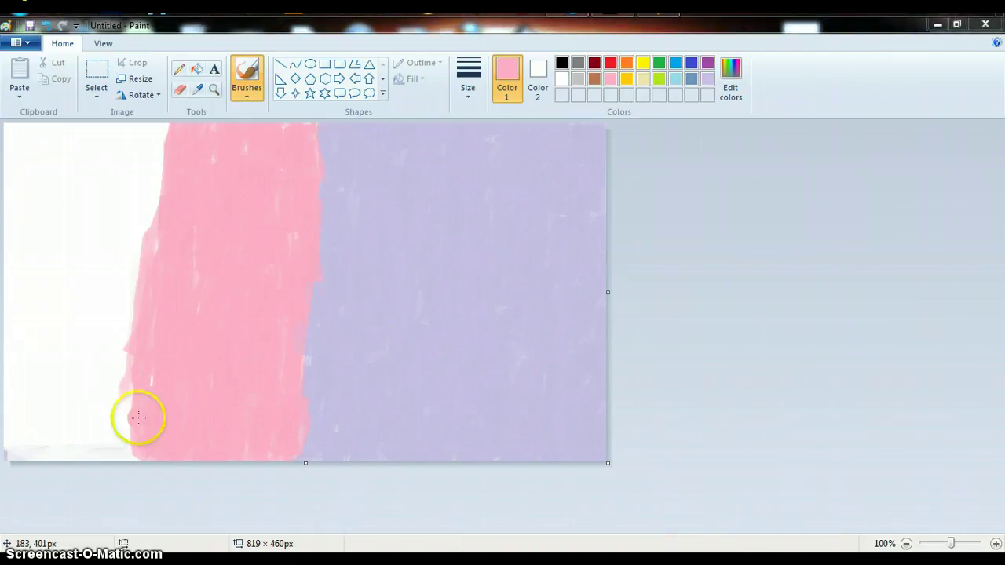
# - Minimize Paint, drag-select some desktop icons, and restore the Paint window
pyautogui.click(938, 25)
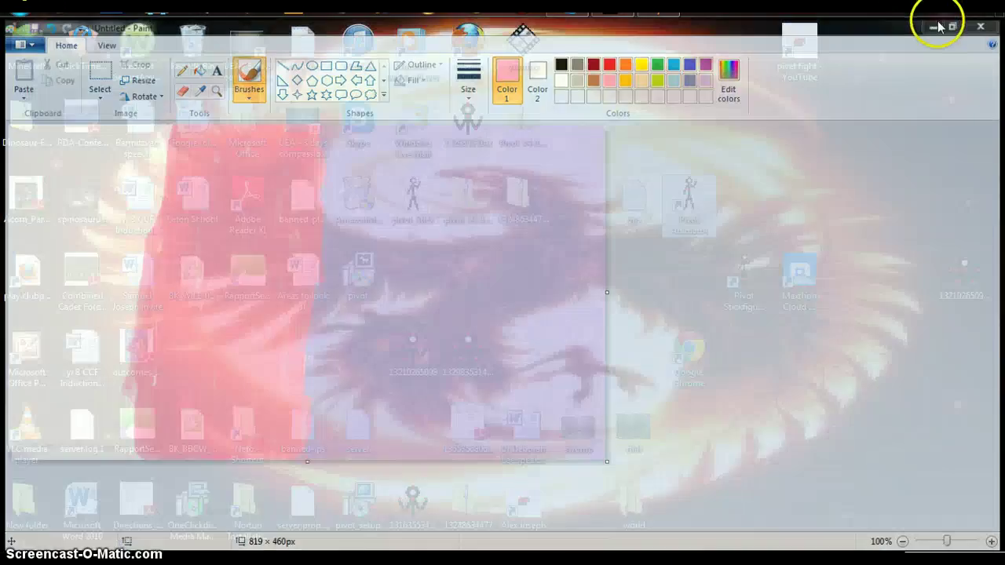
pyautogui.moveTo(994, 481); pyautogui.dragTo(628, 188)
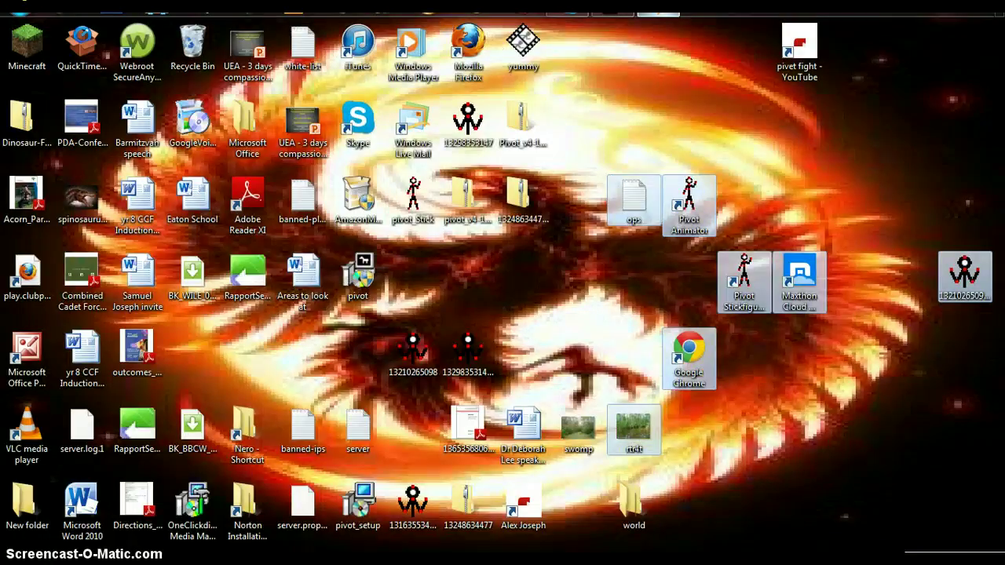
pyautogui.click(658, 8)
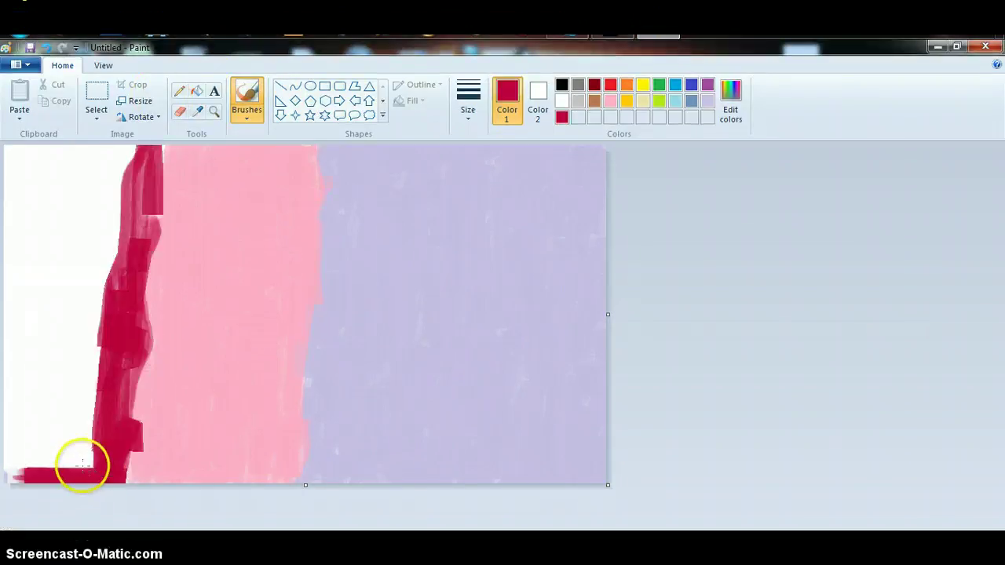
# - Paint crimson over the white left side beside the pink, undoing the last thin edge stroke
pyautogui.moveTo(81, 464)
pyautogui.mouseDown()
pyautogui.moveTo(14, 471)
pyautogui.moveTo(68, 478)
pyautogui.moveTo(85, 460)
pyautogui.moveTo(33, 462)
pyautogui.moveTo(68, 455)
pyautogui.moveTo(15, 459)
pyautogui.moveTo(112, 464)
pyautogui.moveTo(81, 449)
pyautogui.moveTo(85, 382)
pyautogui.moveTo(96, 409)
pyautogui.moveTo(76, 442)
pyautogui.moveTo(85, 460)
pyautogui.moveTo(91, 271)
pyautogui.moveTo(124, 148)
pyautogui.moveTo(130, 225)
pyautogui.moveTo(86, 343)
pyautogui.moveTo(83, 471)
pyautogui.moveTo(63, 433)
pyautogui.moveTo(29, 453)
pyautogui.moveTo(8, 437)
pyautogui.moveTo(49, 428)
pyautogui.moveTo(38, 388)
pyautogui.moveTo(58, 382)
pyautogui.moveTo(87, 417)
pyautogui.moveTo(76, 363)
pyautogui.moveTo(76, 408)
pyautogui.moveTo(33, 413)
pyautogui.mouseUp()
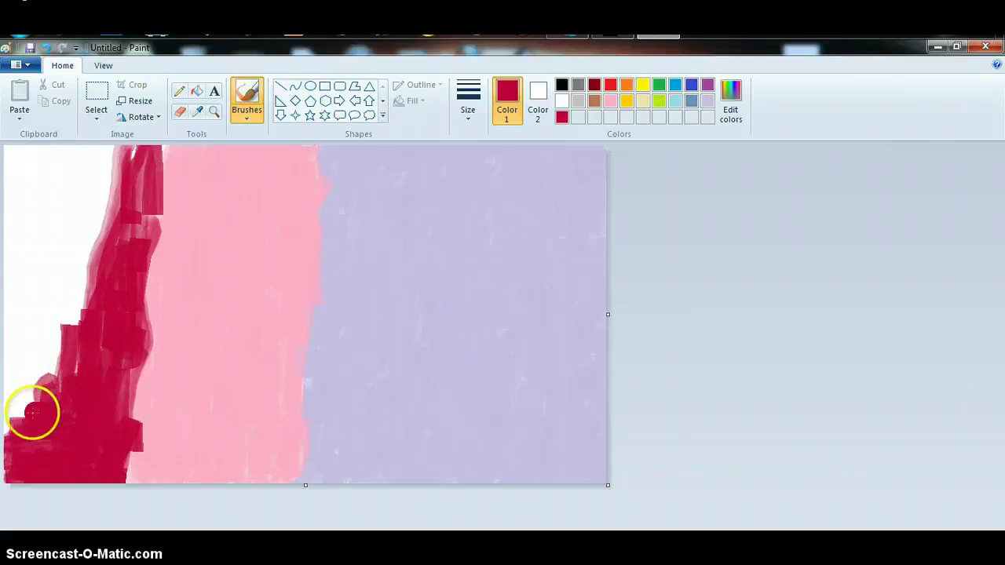
pyautogui.moveTo(39, 365)
pyautogui.mouseDown()
pyautogui.moveTo(23, 410)
pyautogui.moveTo(84, 412)
pyautogui.moveTo(14, 414)
pyautogui.mouseUp()
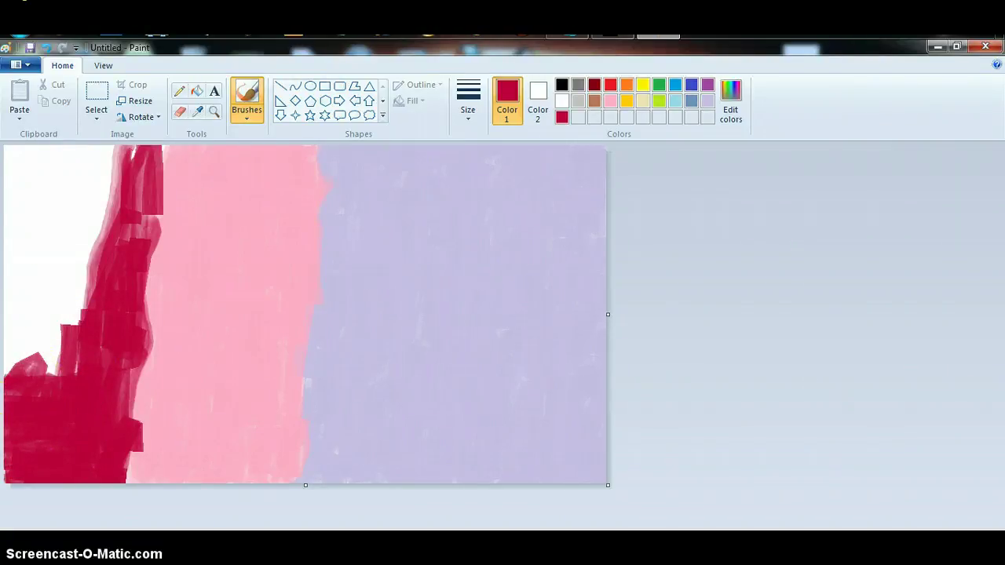
pyautogui.moveTo(83, 372)
pyautogui.mouseDown()
pyautogui.moveTo(54, 337)
pyautogui.moveTo(58, 291)
pyautogui.moveTo(89, 257)
pyautogui.moveTo(86, 321)
pyautogui.moveTo(74, 294)
pyautogui.moveTo(71, 342)
pyautogui.mouseUp()
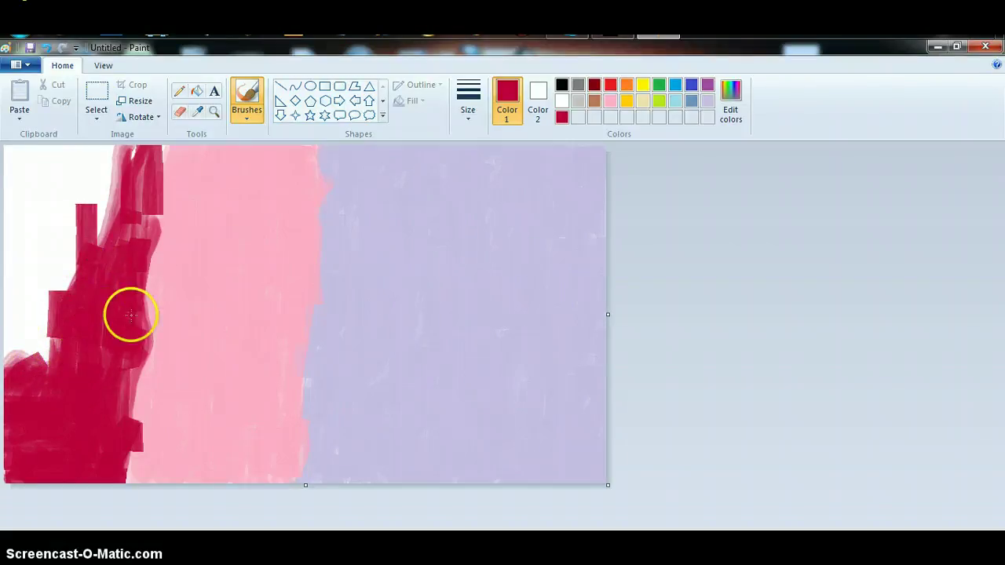
pyautogui.moveTo(122, 160)
pyautogui.mouseDown()
pyautogui.moveTo(134, 212)
pyautogui.moveTo(128, 149)
pyautogui.moveTo(105, 269)
pyautogui.moveTo(112, 141)
pyautogui.moveTo(89, 191)
pyautogui.moveTo(98, 139)
pyautogui.moveTo(85, 157)
pyautogui.moveTo(71, 151)
pyautogui.mouseUp()
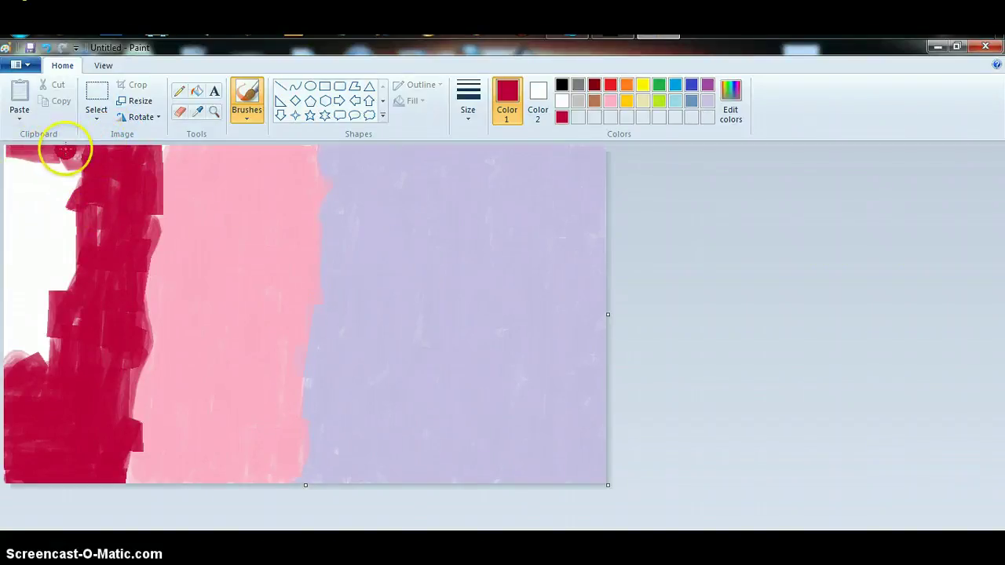
pyautogui.moveTo(10, 217); pyautogui.dragTo(11, 149)
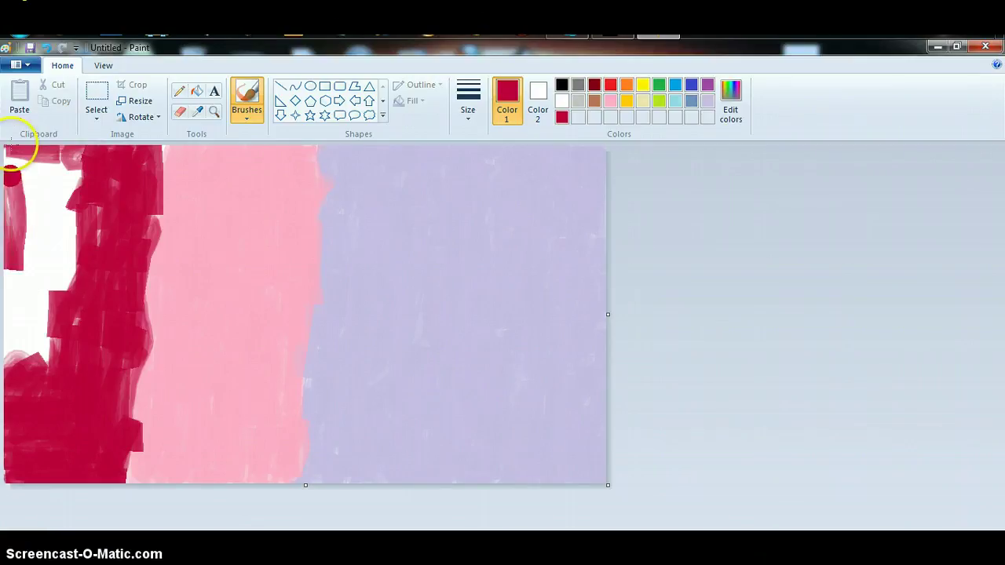
pyautogui.moveTo(9, 376); pyautogui.dragTo(8, 281)
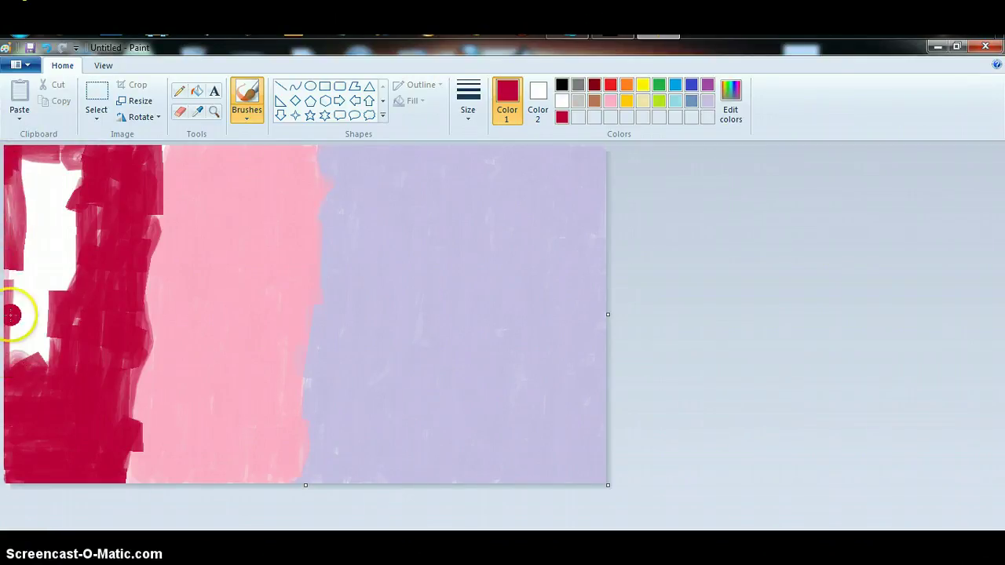
pyautogui.hotkey('ctrl', 'z')
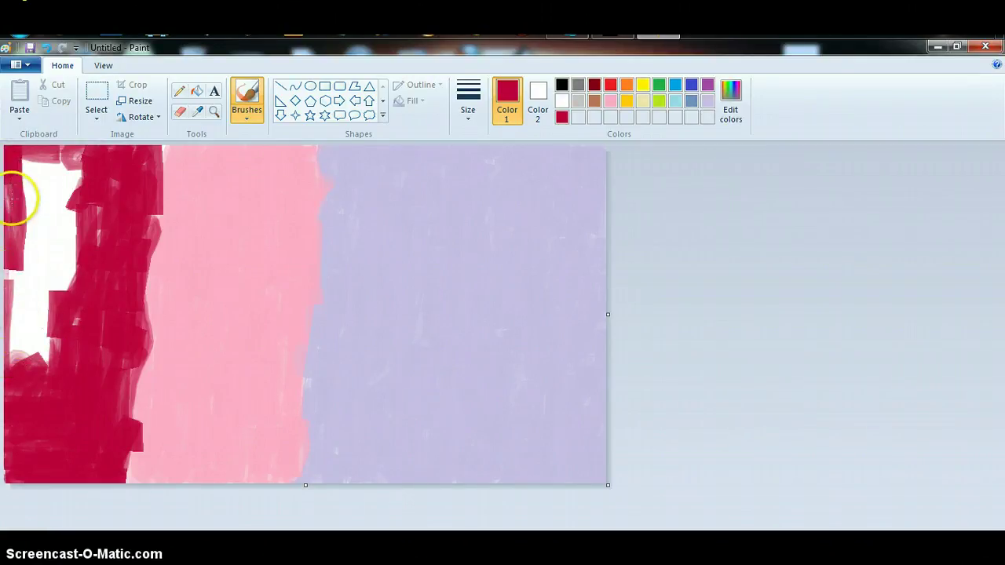
# - Brush crimson over the leftover white patches on the left, then select light pink
pyautogui.moveTo(8, 281)
pyautogui.mouseDown()
pyautogui.moveTo(20, 272)
pyautogui.moveTo(13, 336)
pyautogui.moveTo(18, 265)
pyautogui.moveTo(31, 340)
pyautogui.moveTo(18, 330)
pyautogui.moveTo(35, 333)
pyautogui.moveTo(18, 364)
pyautogui.moveTo(49, 321)
pyautogui.moveTo(42, 231)
pyautogui.moveTo(31, 233)
pyautogui.moveTo(38, 253)
pyautogui.mouseUp()
pyautogui.moveTo(25, 197)
pyautogui.mouseDown()
pyautogui.moveTo(24, 220)
pyautogui.moveTo(29, 170)
pyautogui.moveTo(22, 195)
pyautogui.moveTo(50, 157)
pyautogui.moveTo(53, 251)
pyautogui.moveTo(39, 242)
pyautogui.moveTo(49, 193)
pyautogui.moveTo(74, 272)
pyautogui.moveTo(71, 260)
pyautogui.moveTo(54, 287)
pyautogui.moveTo(45, 179)
pyautogui.moveTo(125, 234)
pyautogui.mouseUp()
pyautogui.moveTo(88, 170)
pyautogui.mouseDown()
pyautogui.moveTo(72, 153)
pyautogui.moveTo(73, 227)
pyautogui.moveTo(60, 234)
pyautogui.moveTo(49, 348)
pyautogui.mouseUp()
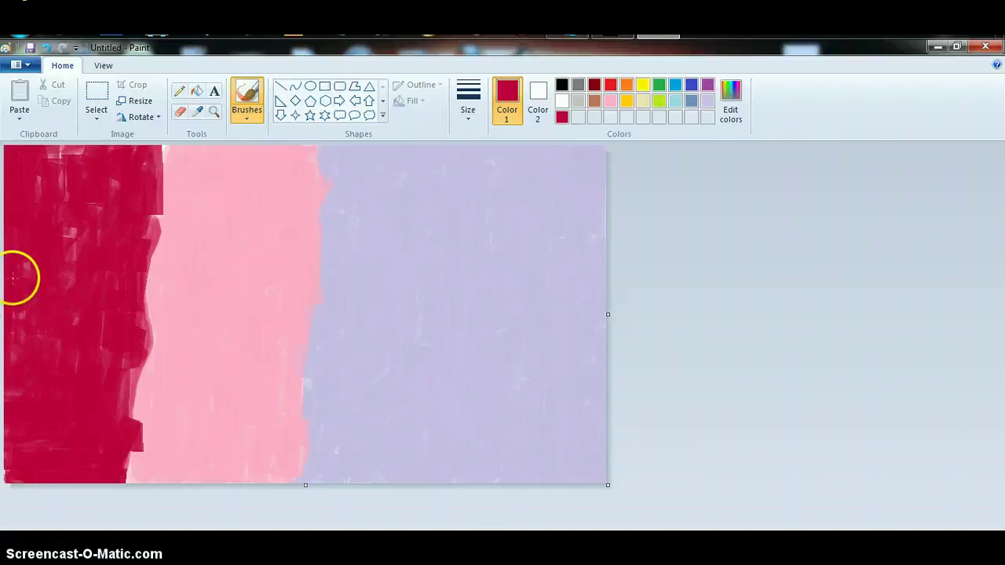
pyautogui.moveTo(91, 232)
pyautogui.mouseDown()
pyautogui.moveTo(78, 254)
pyautogui.moveTo(86, 365)
pyautogui.mouseUp()
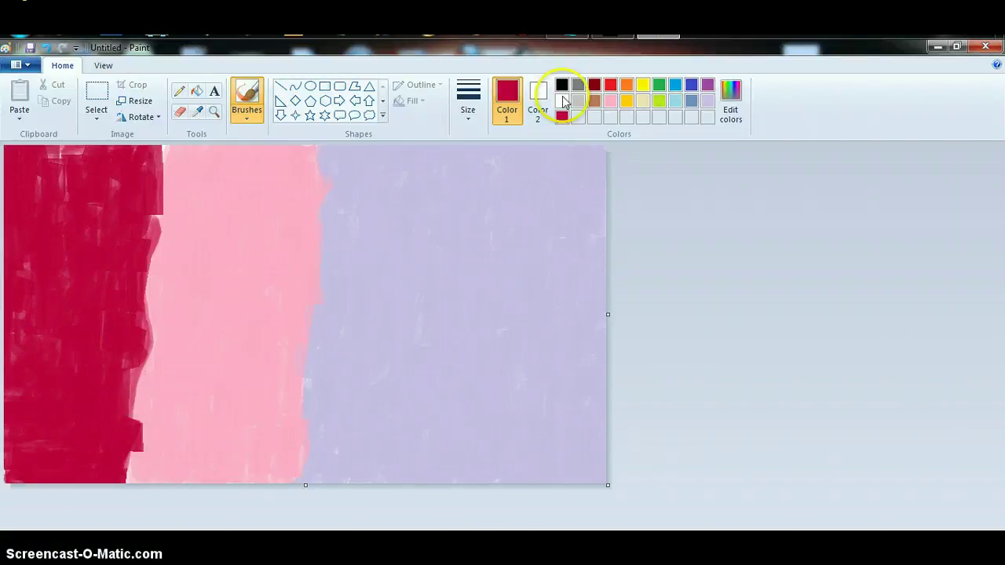
pyautogui.click(611, 101)
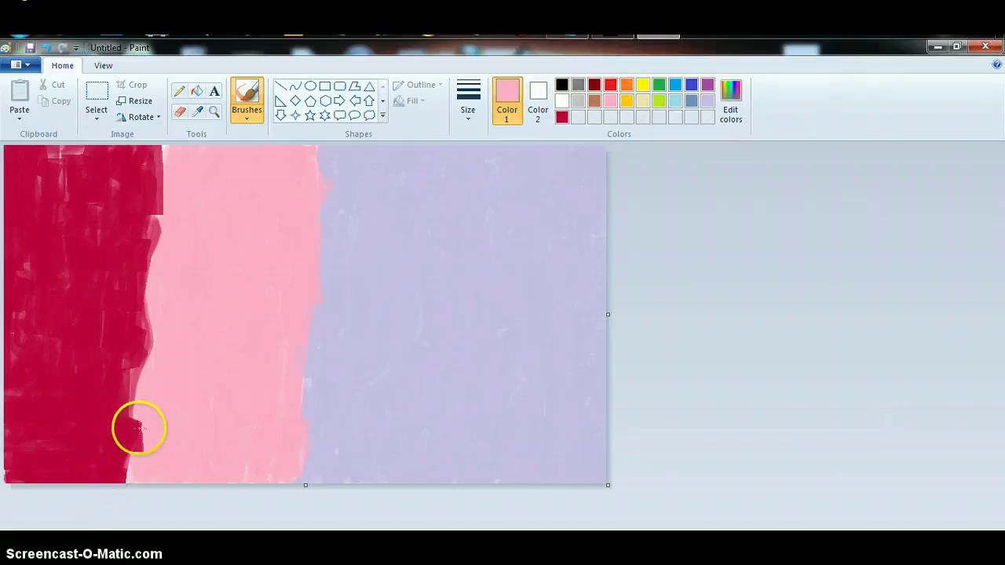
# - Paint light pink over the crimson bulges along the border, then sample lavender from the canvas
pyautogui.moveTo(134, 421)
pyautogui.mouseDown()
pyautogui.moveTo(135, 448)
pyautogui.moveTo(154, 316)
pyautogui.mouseUp()
pyautogui.moveTo(150, 272)
pyautogui.mouseDown()
pyautogui.moveTo(148, 224)
pyautogui.moveTo(135, 287)
pyautogui.moveTo(162, 213)
pyautogui.moveTo(162, 148)
pyautogui.moveTo(143, 220)
pyautogui.moveTo(144, 292)
pyautogui.mouseUp()
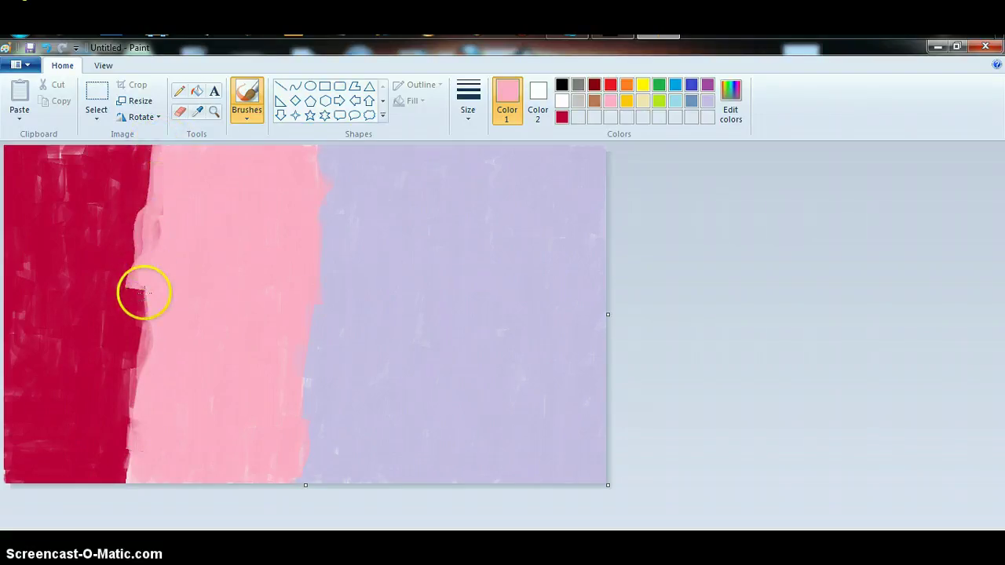
pyautogui.moveTo(130, 329)
pyautogui.mouseDown()
pyautogui.moveTo(139, 322)
pyautogui.moveTo(130, 461)
pyautogui.moveTo(123, 381)
pyautogui.moveTo(146, 291)
pyautogui.moveTo(147, 152)
pyautogui.mouseUp()
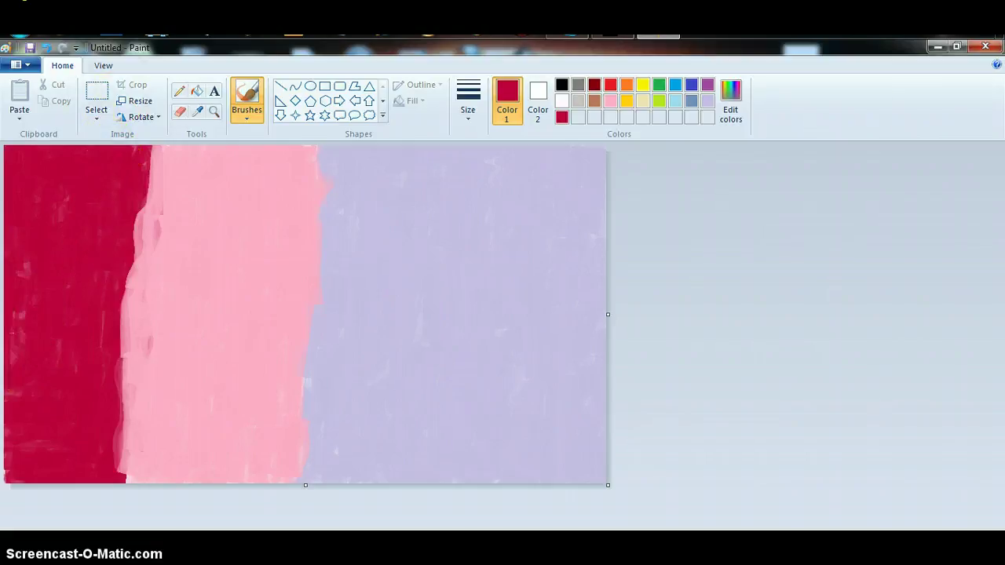
pyautogui.click(601, 268)
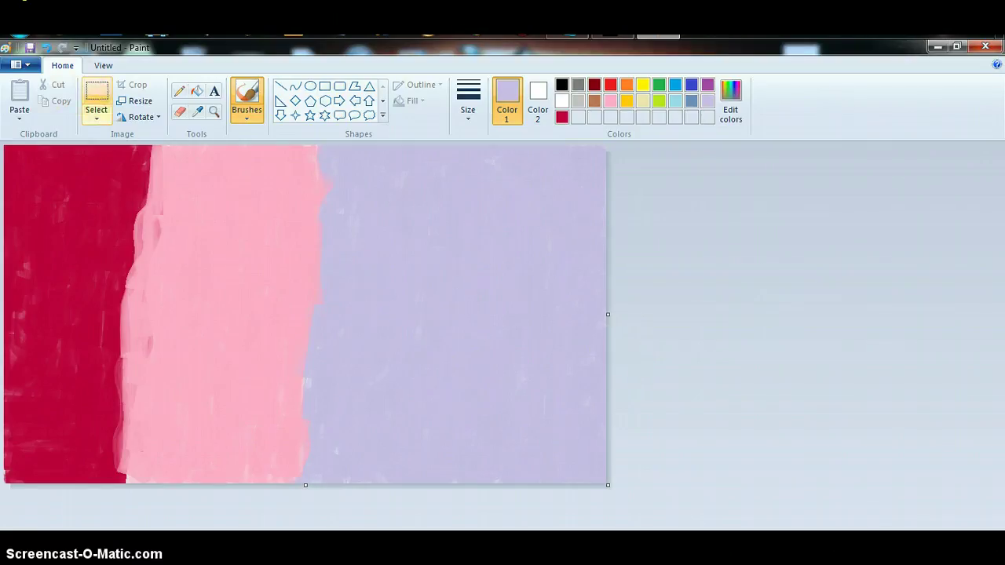
# - Save the three-band painting as a PNG under a new file name and close Paint
pyautogui.click(6, 47)
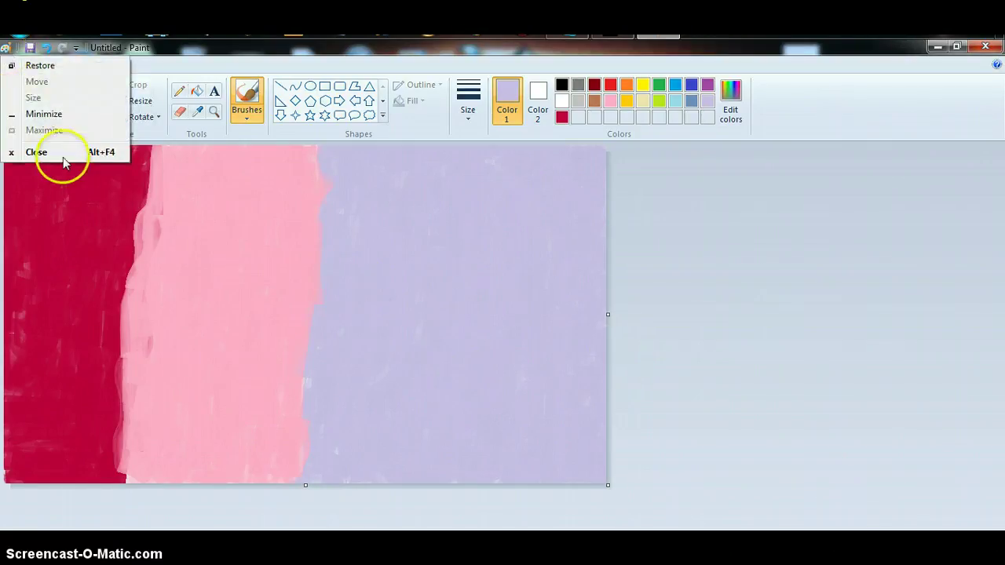
pyautogui.click(5, 49)
pyautogui.click(29, 49)
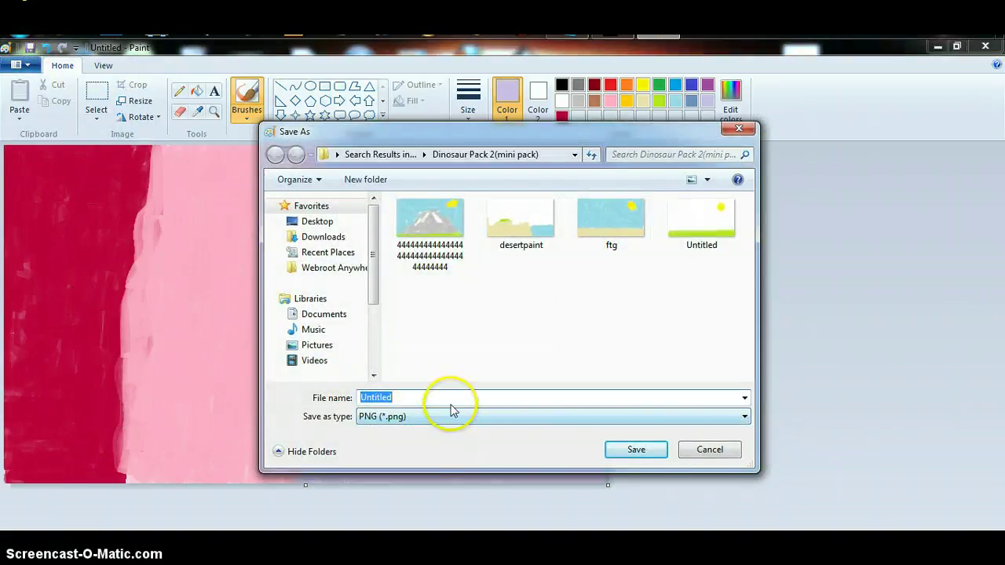
pyautogui.write('vvv')
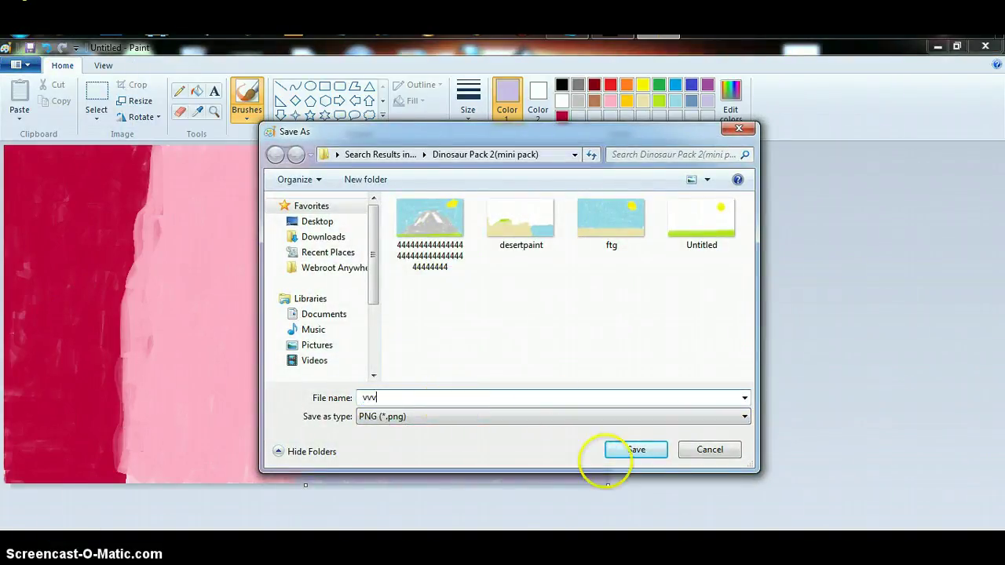
pyautogui.write('vvvvvvvvvvvvvvvvvvvvv')
pyautogui.click(635, 450)
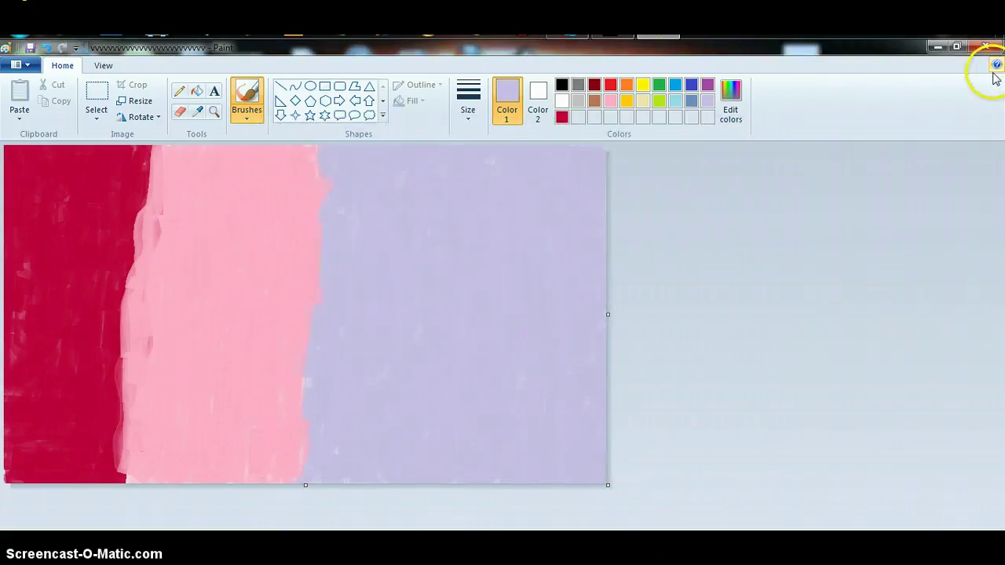
pyautogui.click(991, 48)
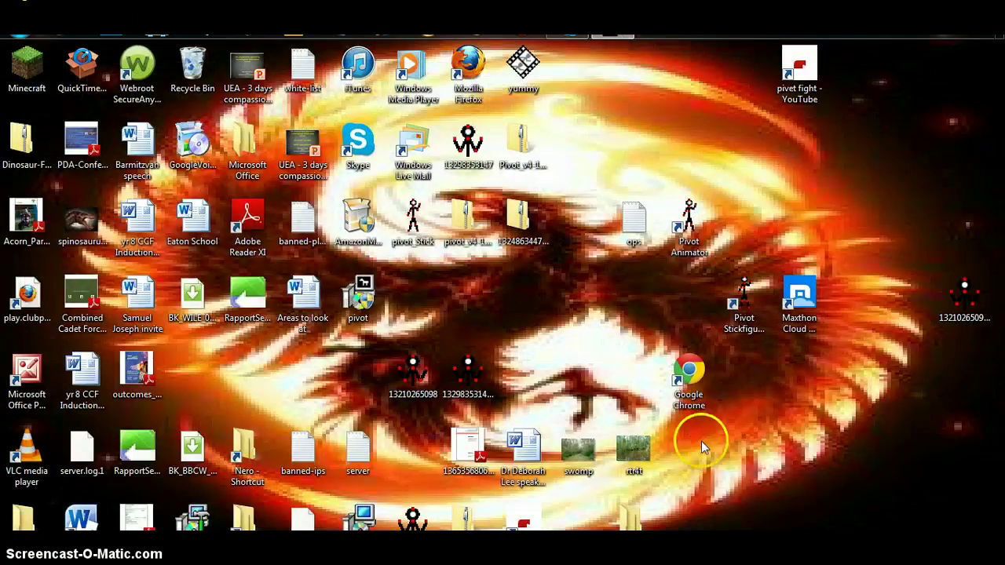
# - Close the old Pivot and Stick Figure Builder windows and relaunch Pivot Animator fresh
pyautogui.doubleClick(746, 322)
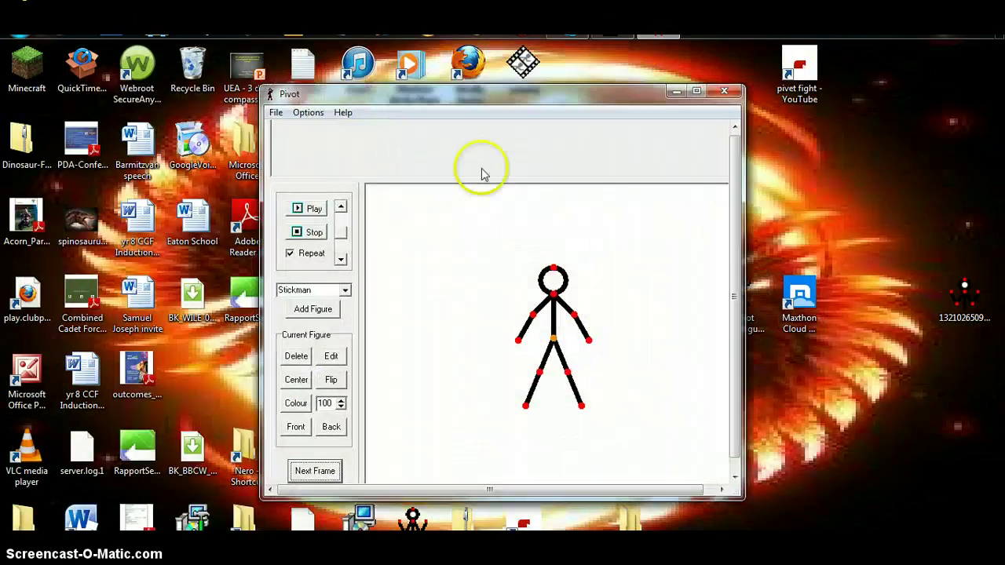
pyautogui.click(723, 93)
pyautogui.doubleClick(965, 295)
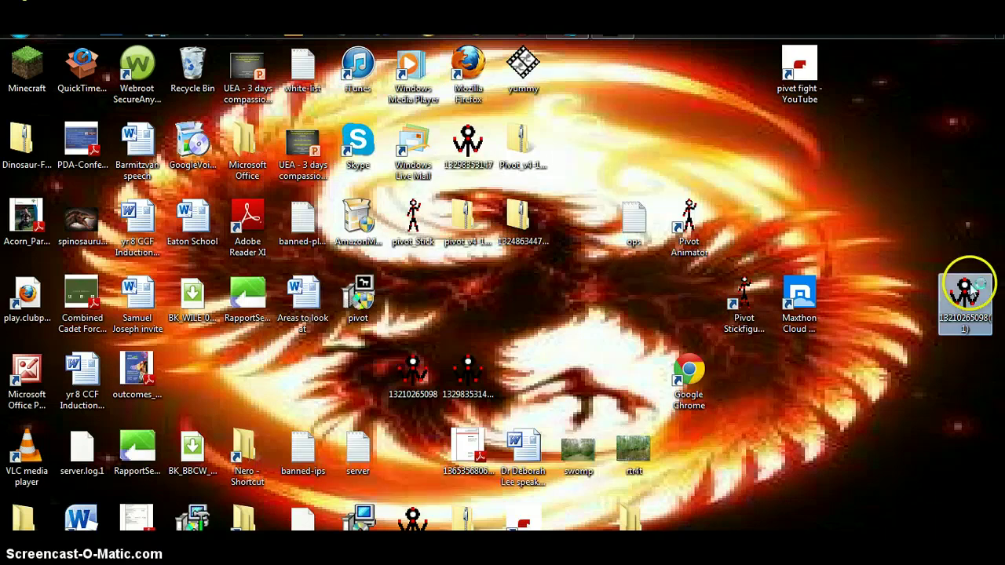
pyautogui.click(644, 138)
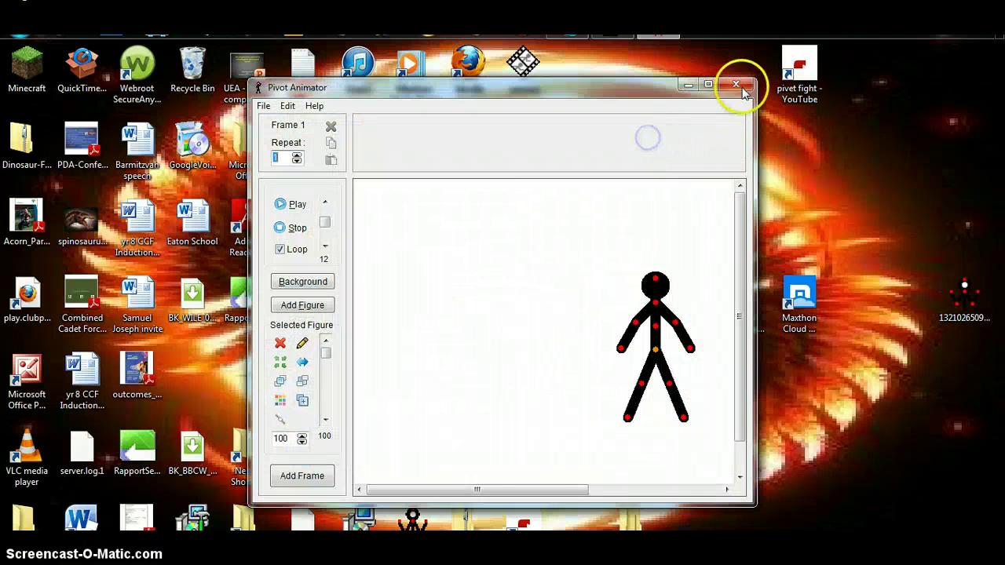
pyautogui.click(735, 84)
pyautogui.doubleClick(687, 236)
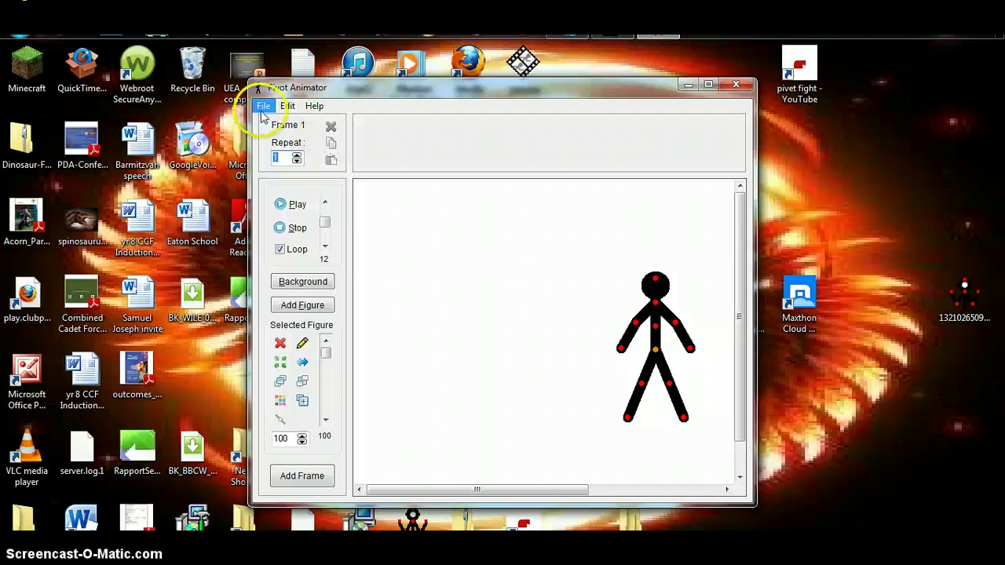
# - Load the crimson, pink and lavender painting as the background and maximize the window
pyautogui.click(263, 105)
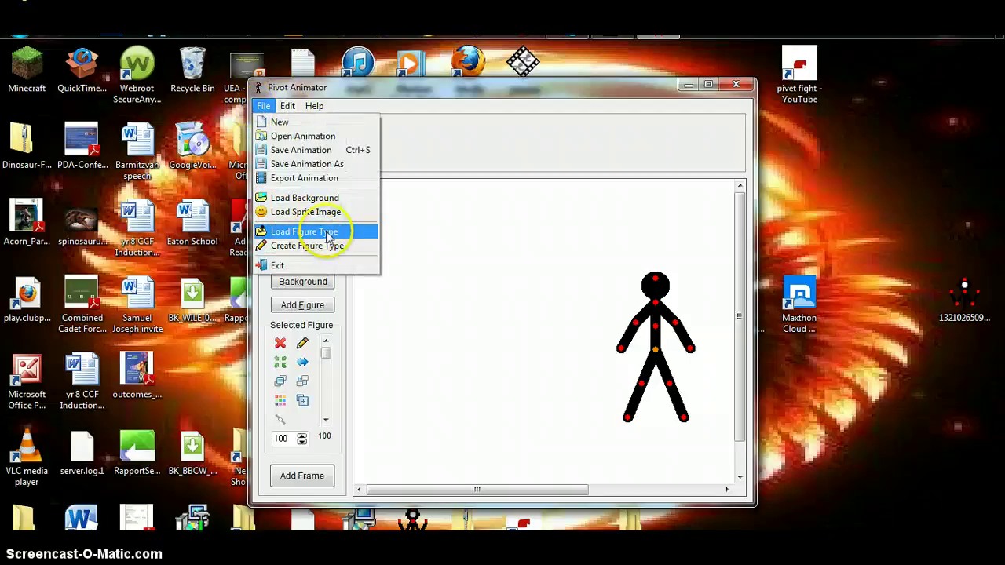
pyautogui.click(302, 197)
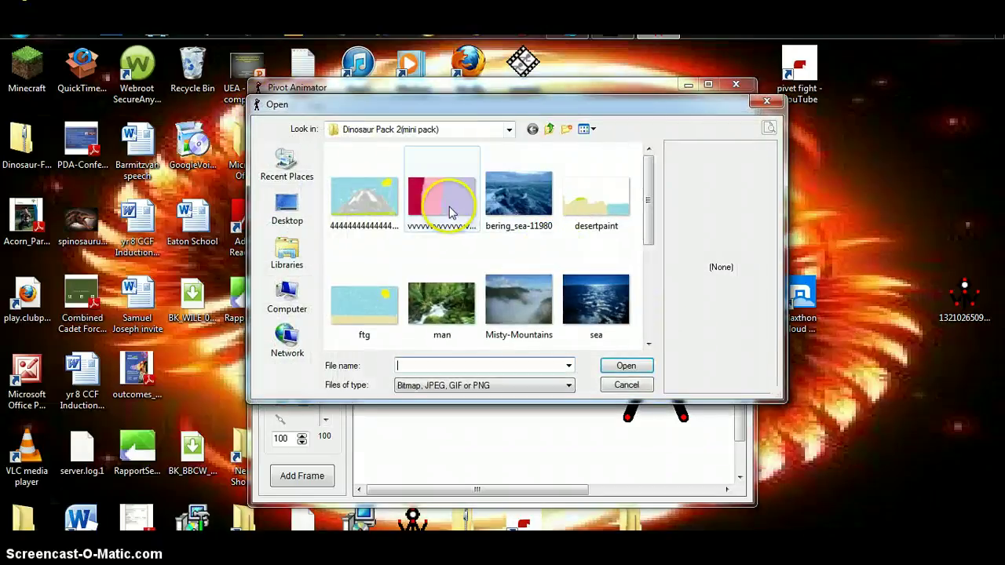
pyautogui.click(451, 206)
pyautogui.click(626, 365)
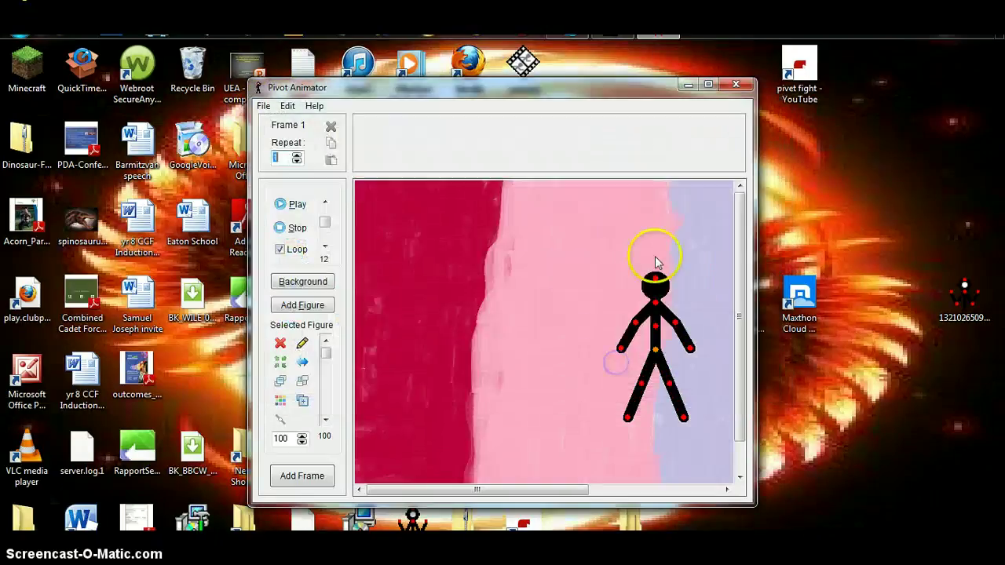
pyautogui.click(707, 86)
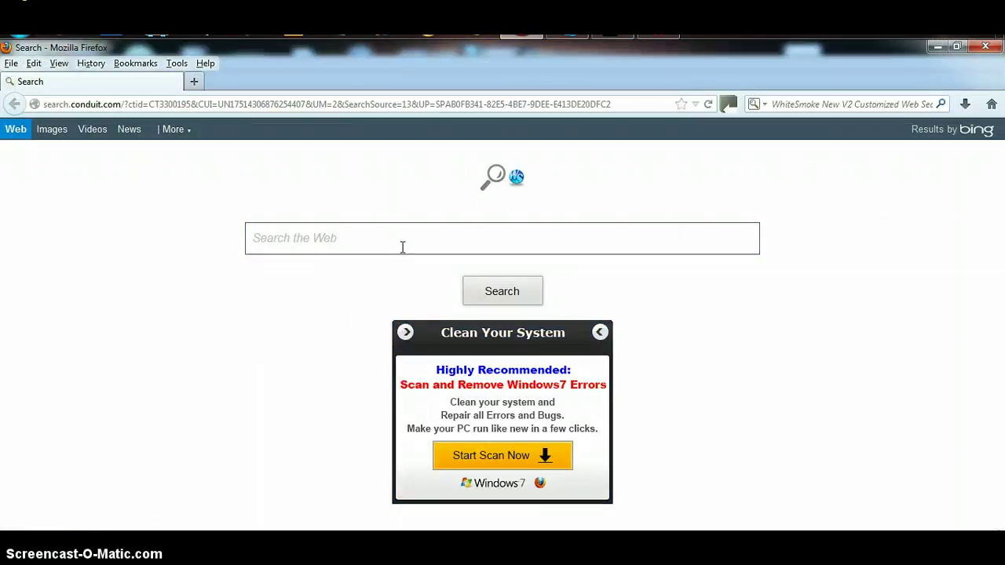
# - Search the web for 't-rex' from Firefox and open a result link
pyautogui.click(402, 247)
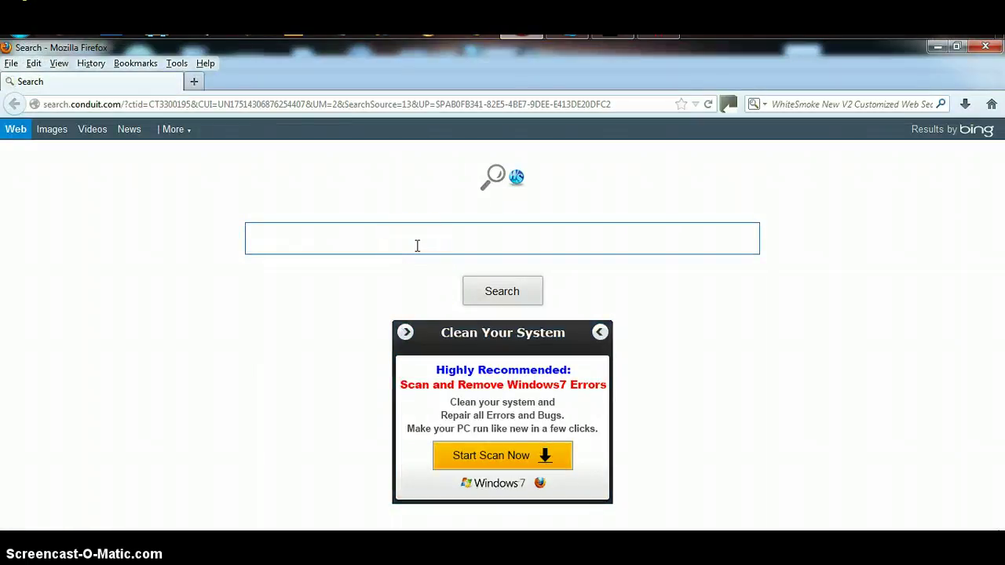
pyautogui.write('t-')
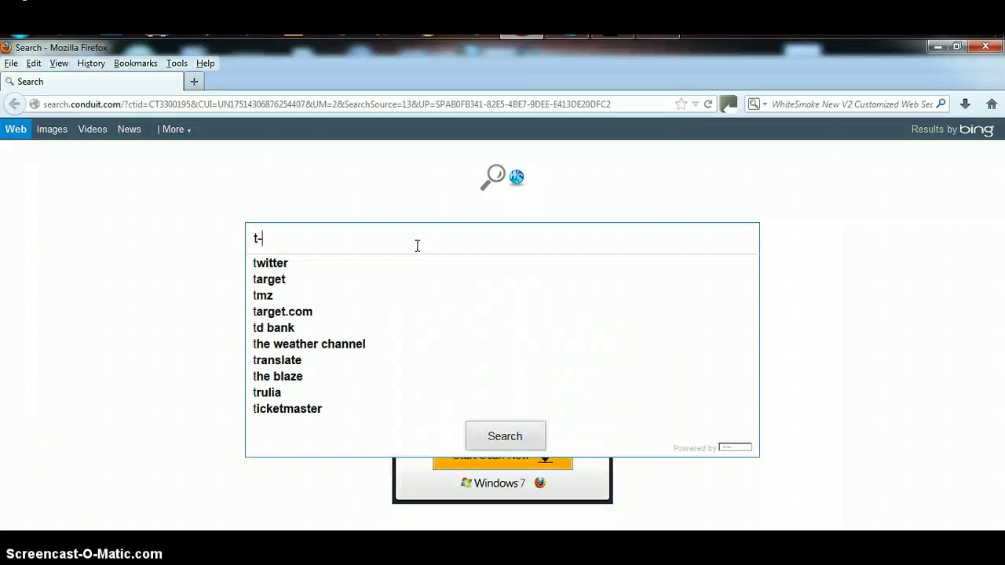
pyautogui.write('rex')
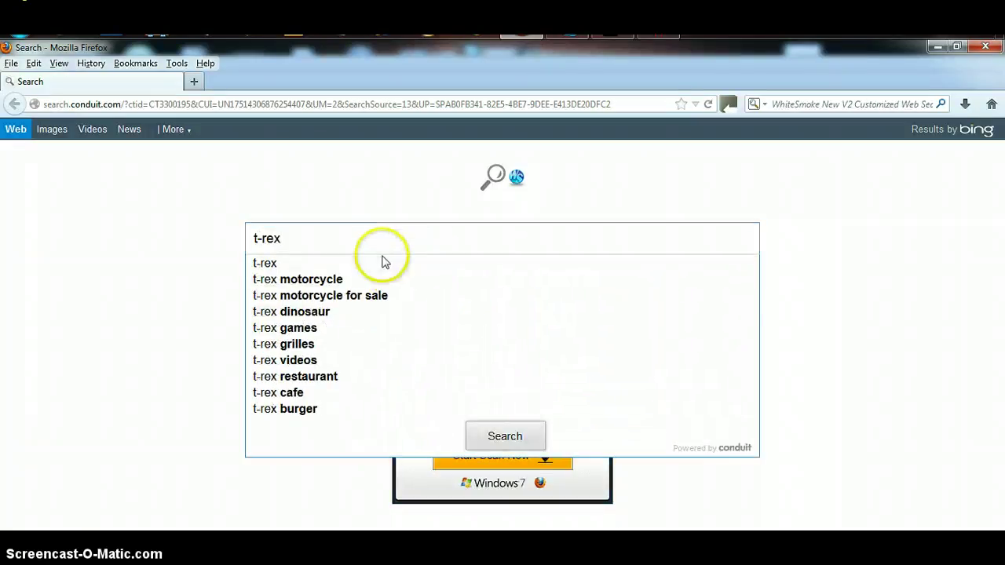
pyautogui.click(341, 260)
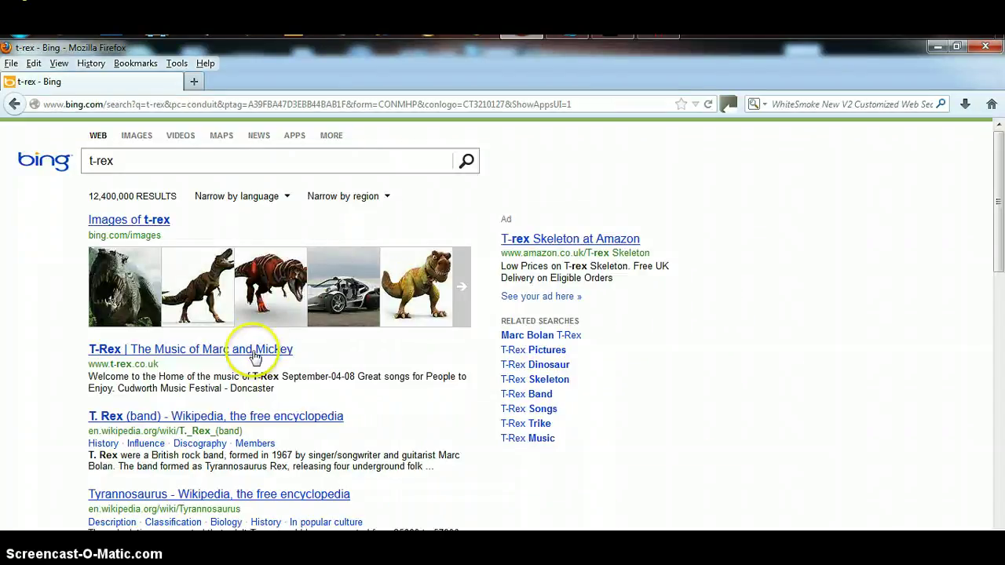
pyautogui.click(265, 418)
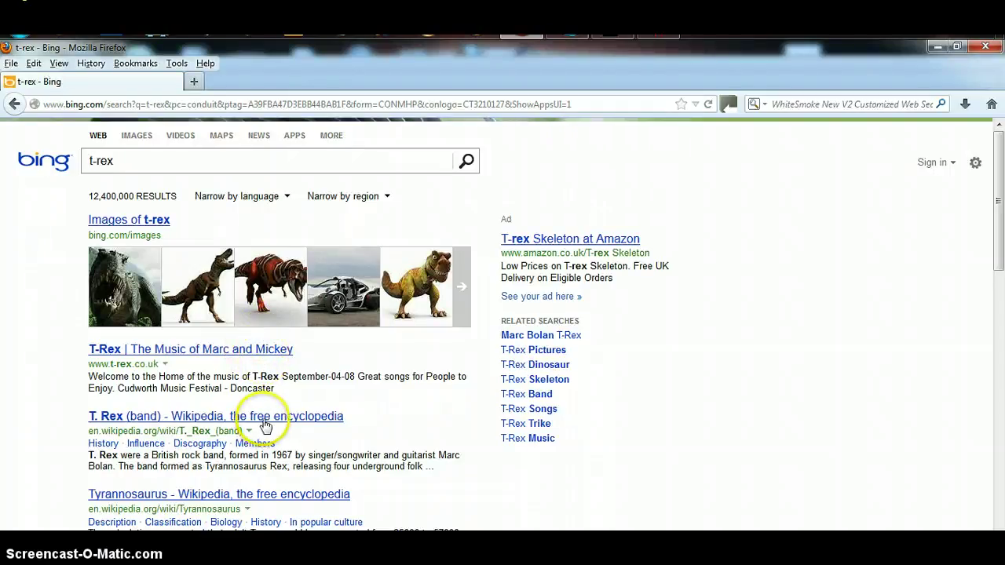
# - Browse the t-rex image results, previewing the orange and yellow Dino Dan T-rex pictures
pyautogui.click(149, 221)
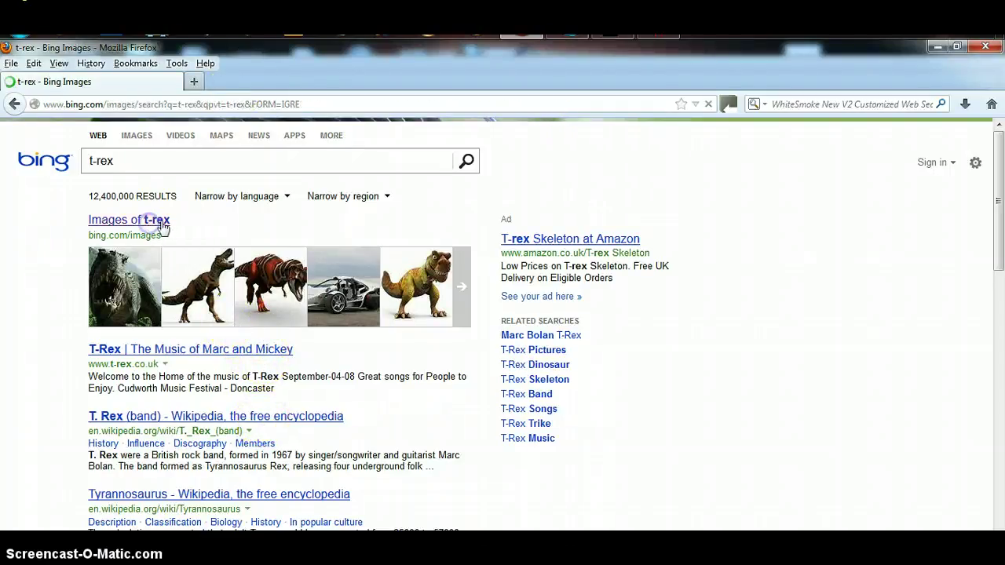
pyautogui.scroll(-5, 236, 392)
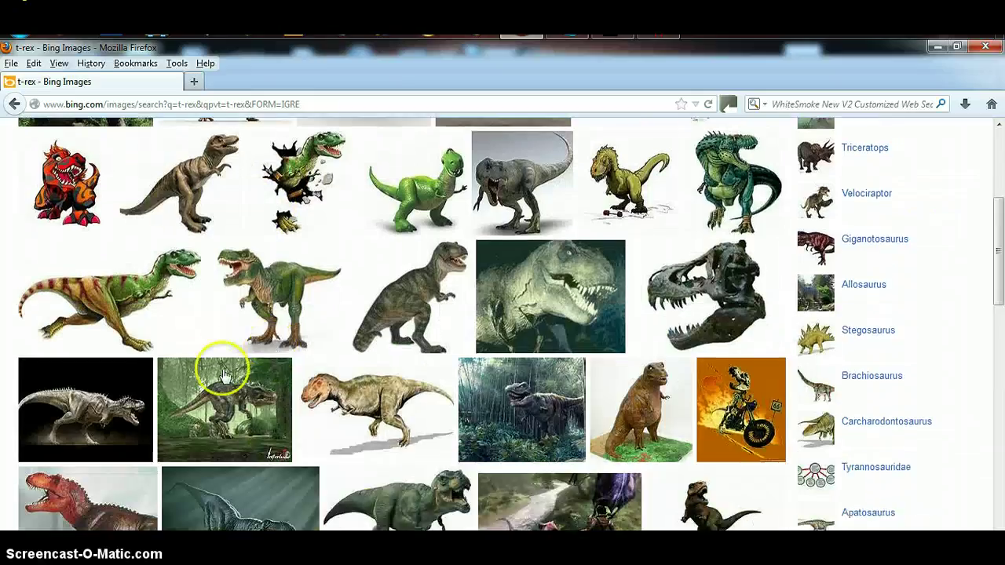
pyautogui.scroll(-5, 306, 436)
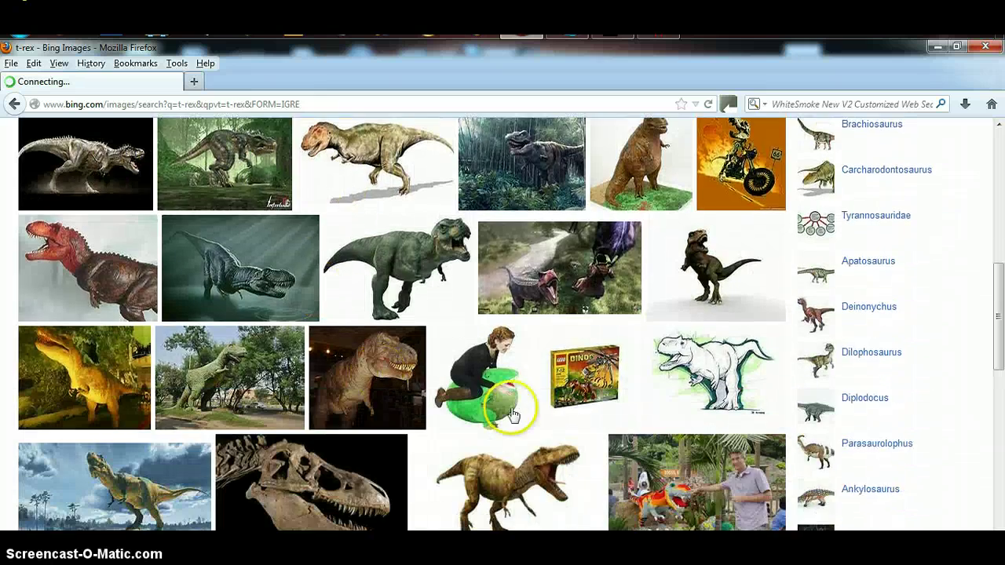
pyautogui.scroll(-2, 518, 406)
pyautogui.scroll(-2, 526, 417)
pyautogui.scroll(-2, 534, 440)
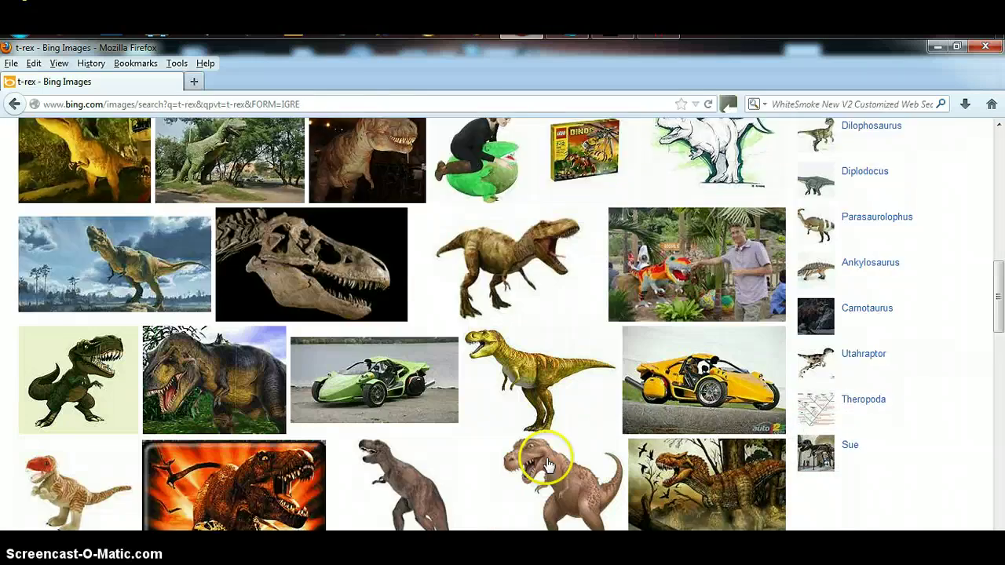
pyautogui.scroll(-3, 487, 420)
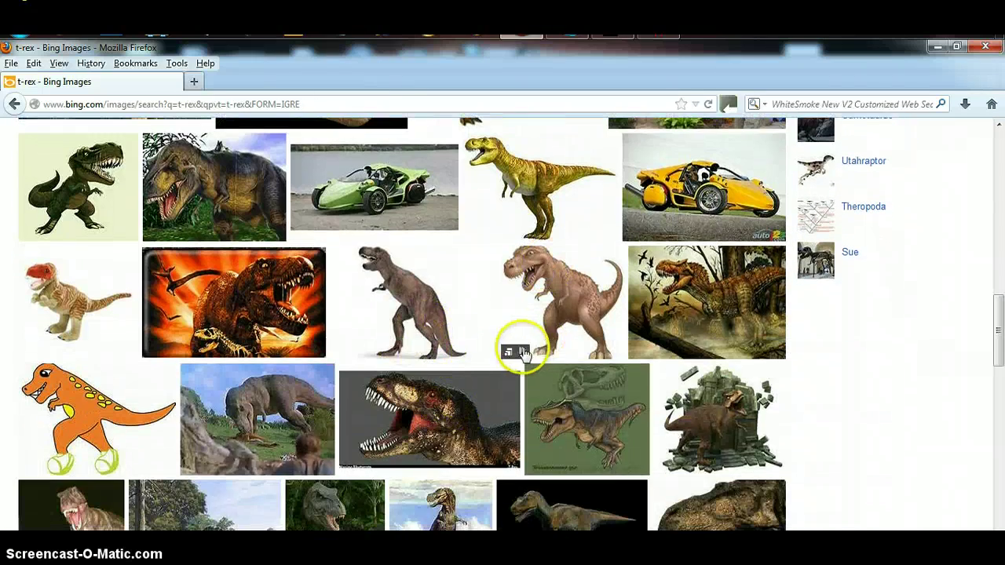
pyautogui.moveTo(233, 486)
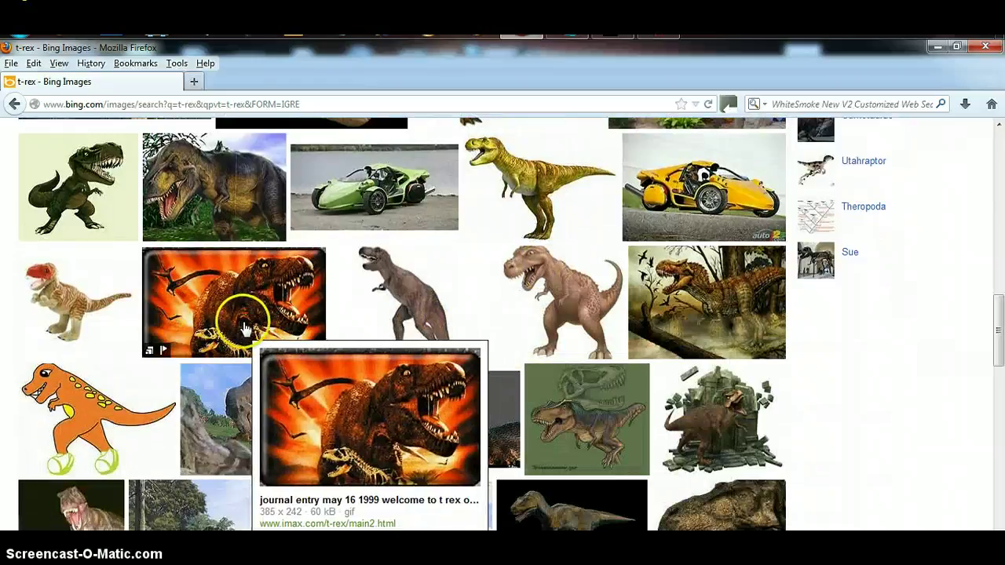
pyautogui.click(245, 329)
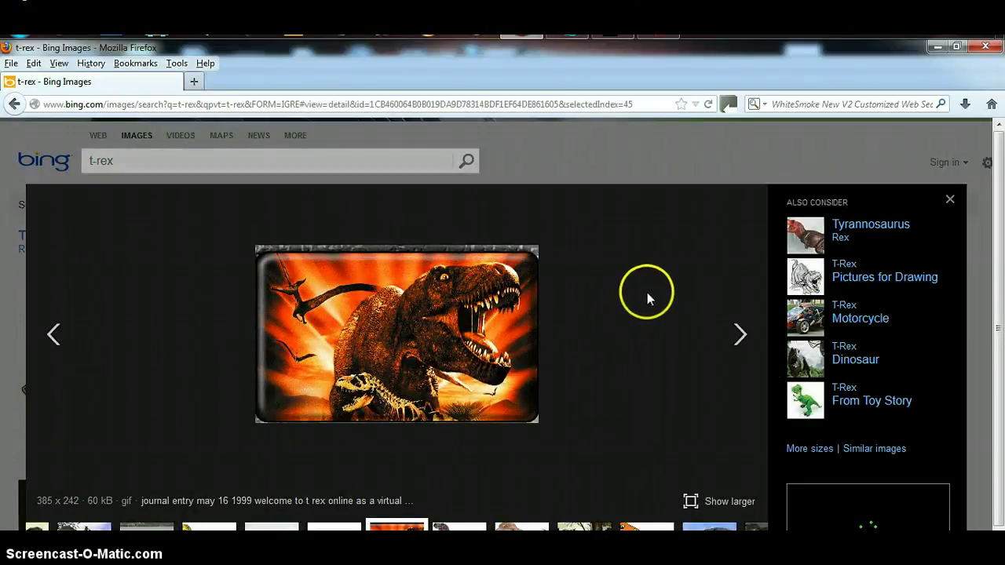
pyautogui.scroll(-1, 584, 322)
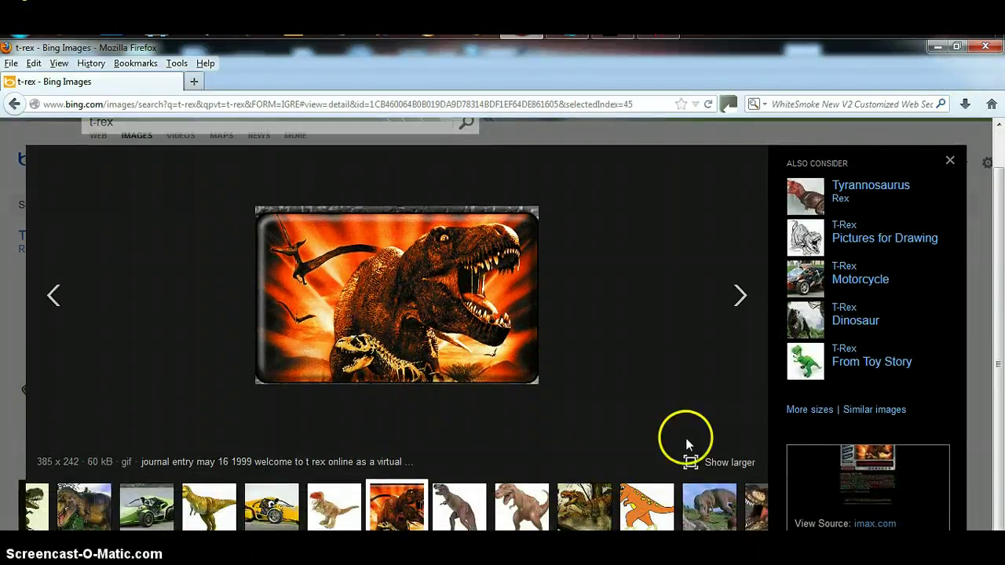
pyautogui.click(712, 214)
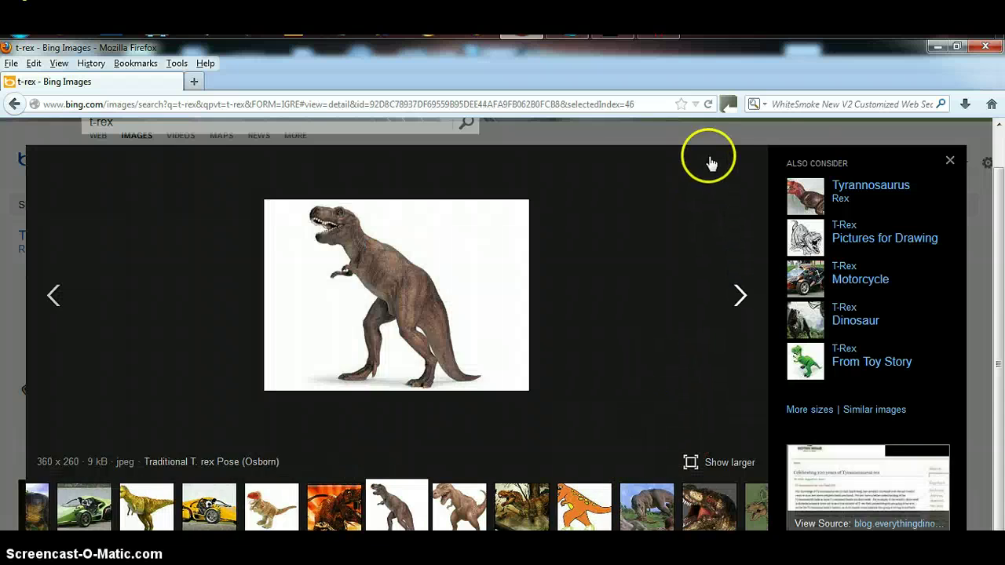
pyautogui.click(710, 163)
pyautogui.click(511, 226)
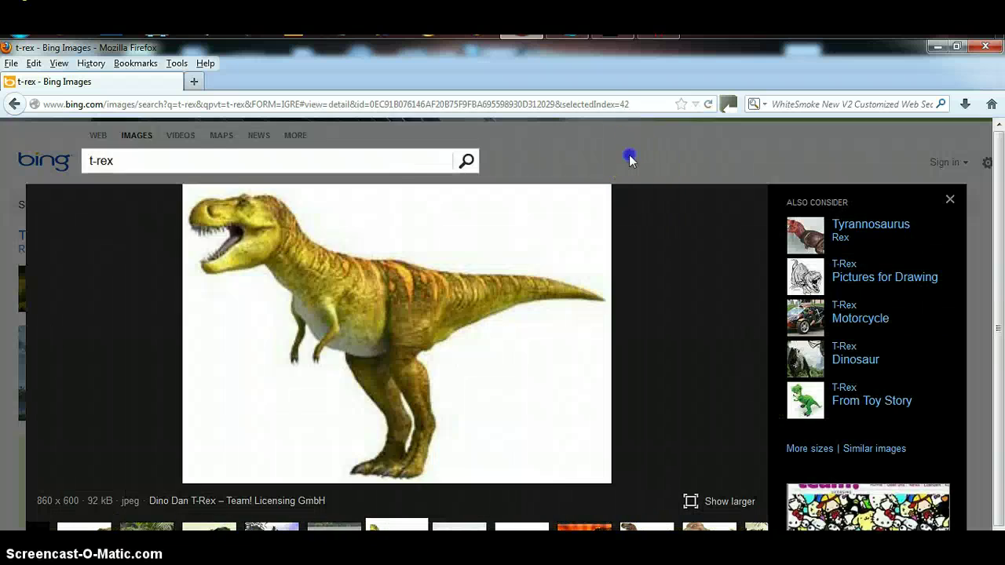
pyautogui.click(631, 160)
# - Scroll further down and enlarge the roaring T-rex photo in front of trees
pyautogui.scroll(-5, 509, 503)
pyautogui.scroll(-2, 505, 438)
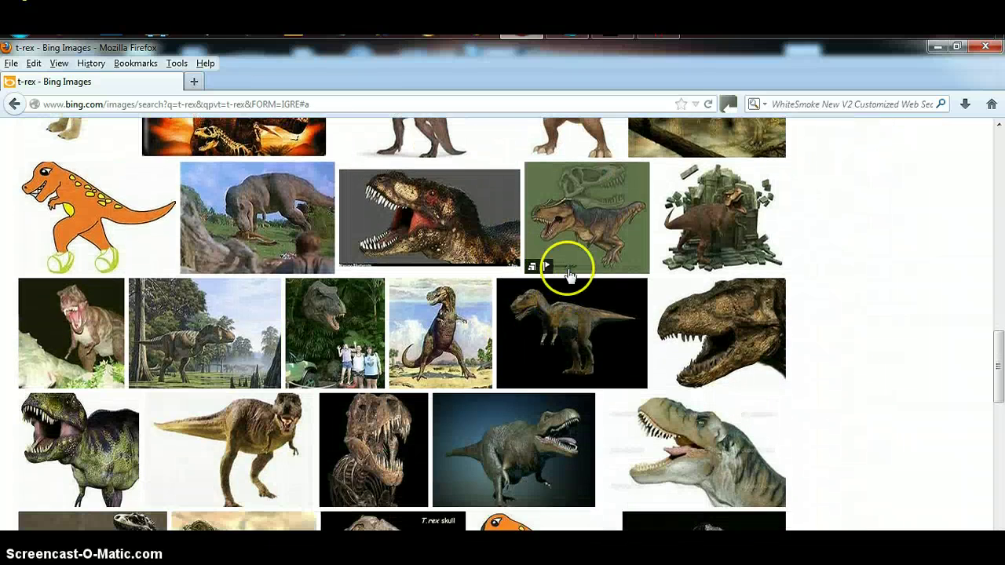
pyautogui.scroll(-2, 575, 425)
pyautogui.scroll(-2, 550, 392)
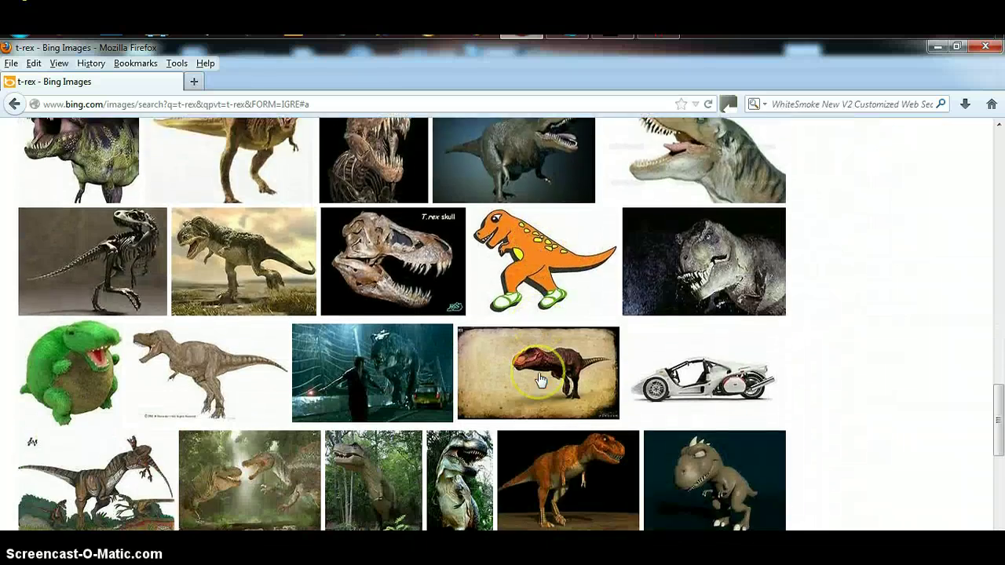
pyautogui.scroll(-3, 539, 381)
pyautogui.scroll(-2, 540, 380)
pyautogui.scroll(-4, 540, 380)
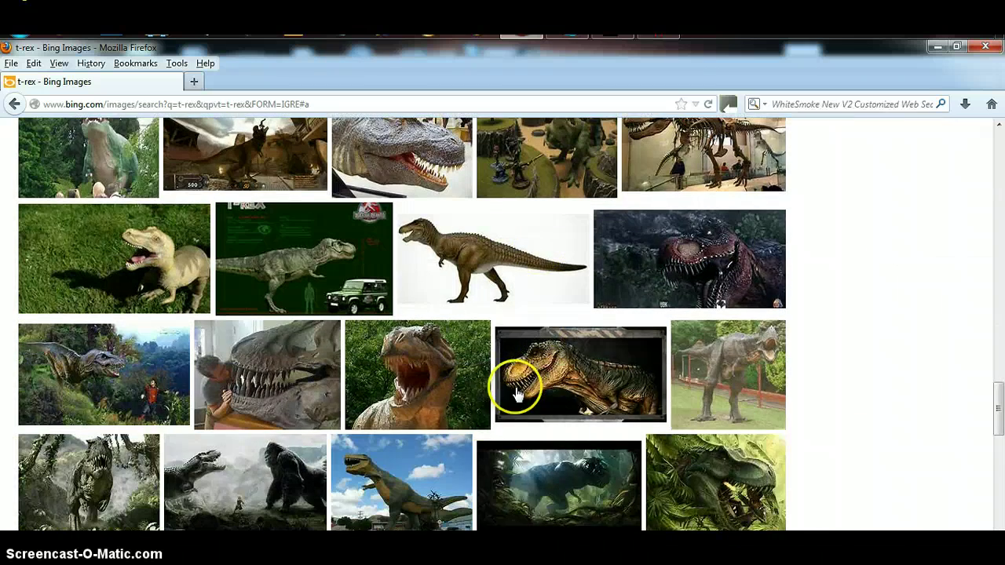
pyautogui.click(444, 404)
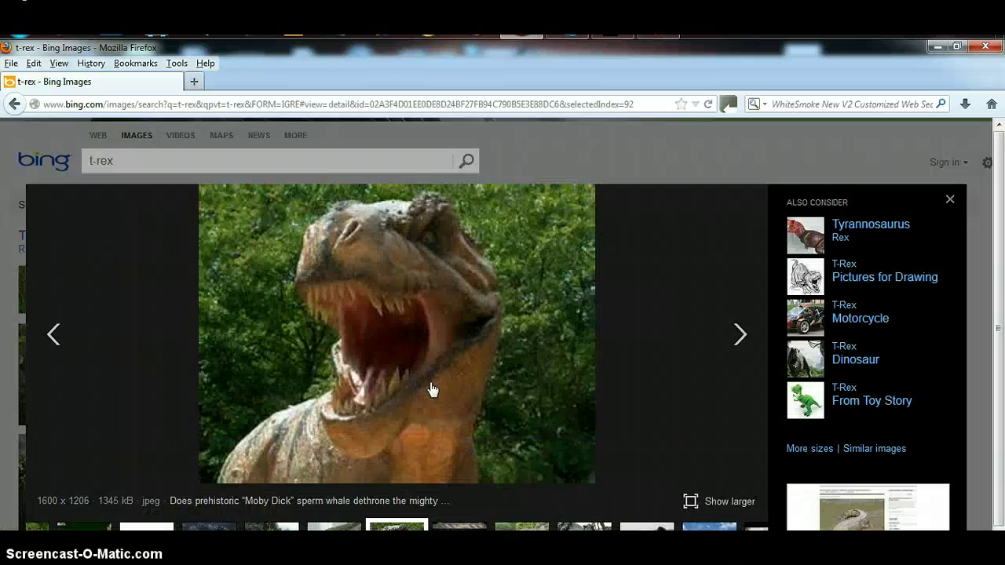
# - Save the roaring T-rex photo as 'tt-rex' in the Dinosaur Pack 2(mini pack) folder
pyautogui.rightClick(439, 347)
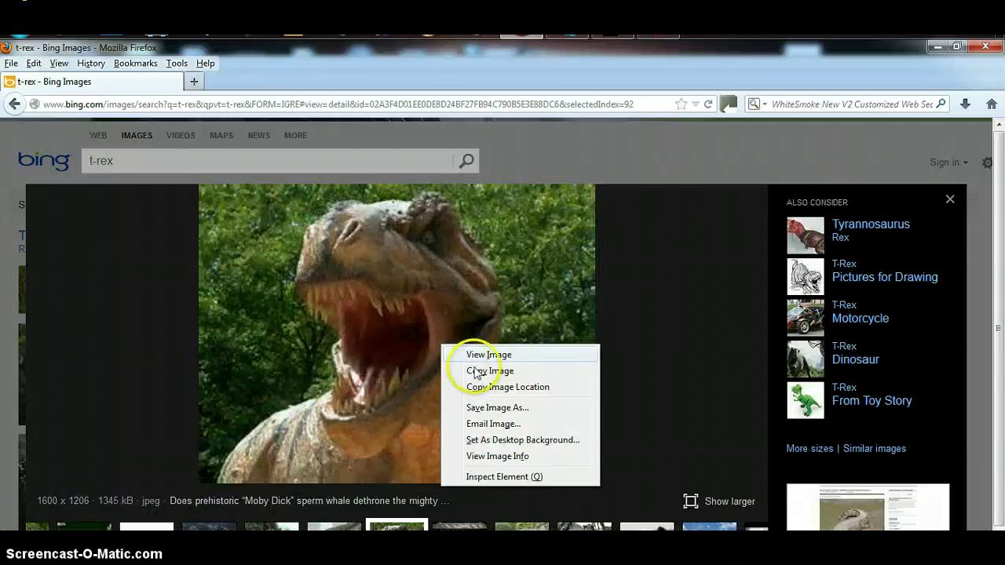
pyautogui.click(496, 409)
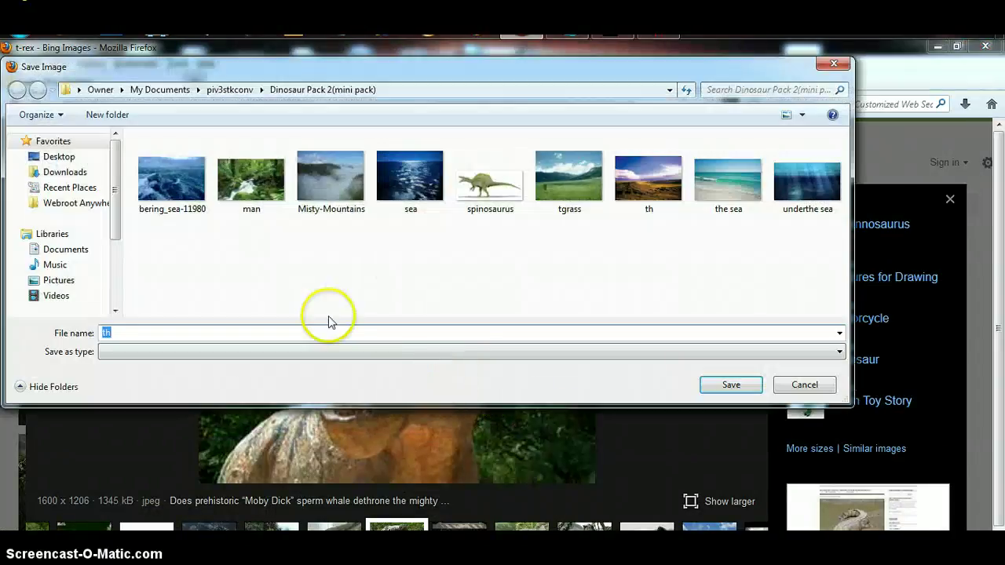
pyautogui.press('BackSpace')
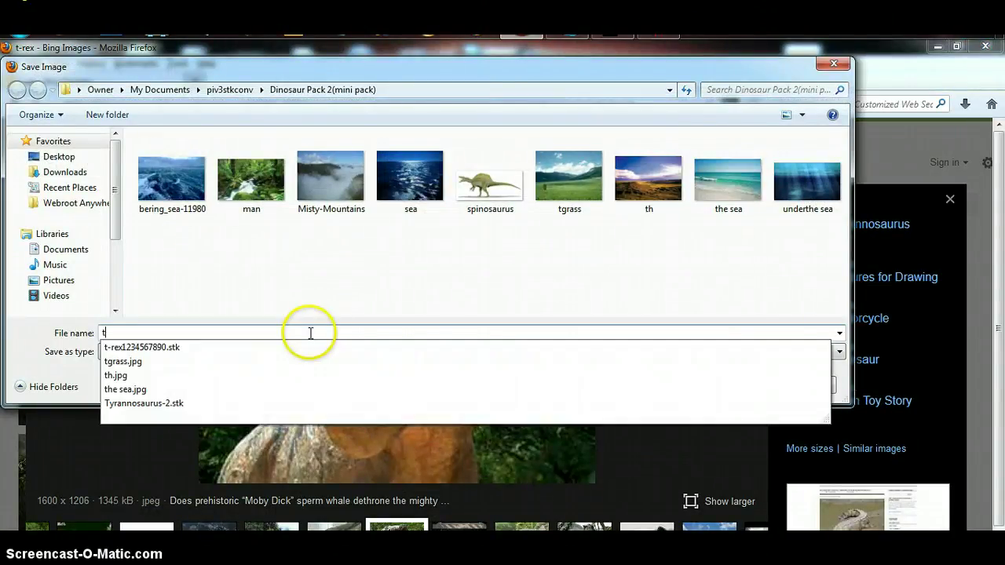
pyautogui.write('t-')
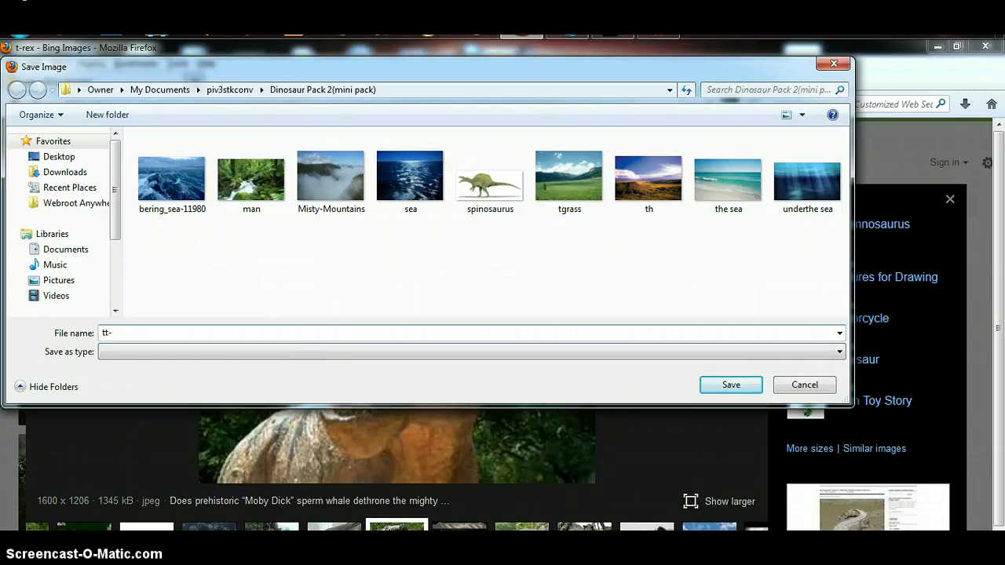
pyautogui.write('rex')
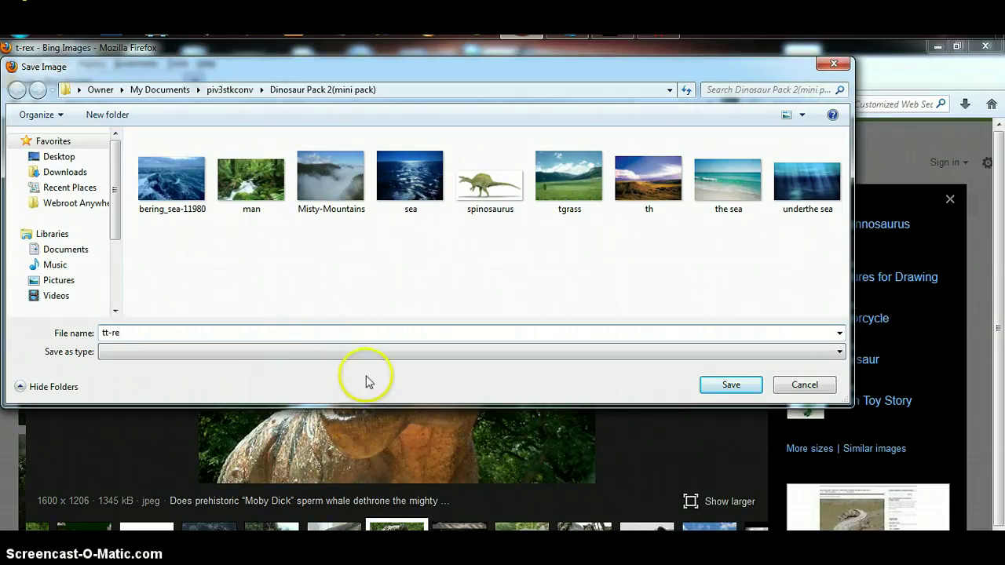
pyautogui.click(727, 386)
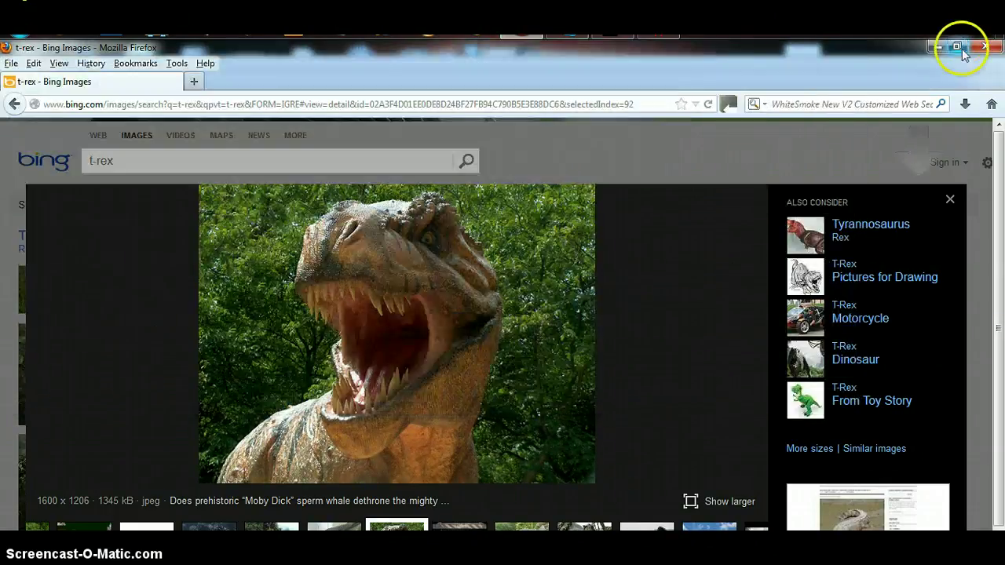
# - Minimize Firefox to bring back Pivot Animator's painted-background scene, briefly opening the File menu
pyautogui.click(974, 45)
pyautogui.click(11, 63)
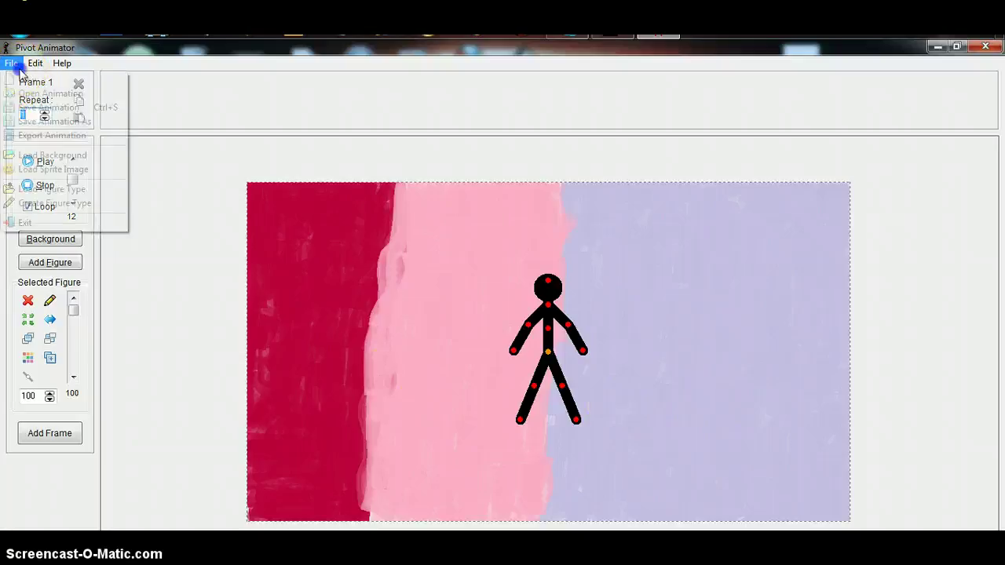
pyautogui.click(417, 283)
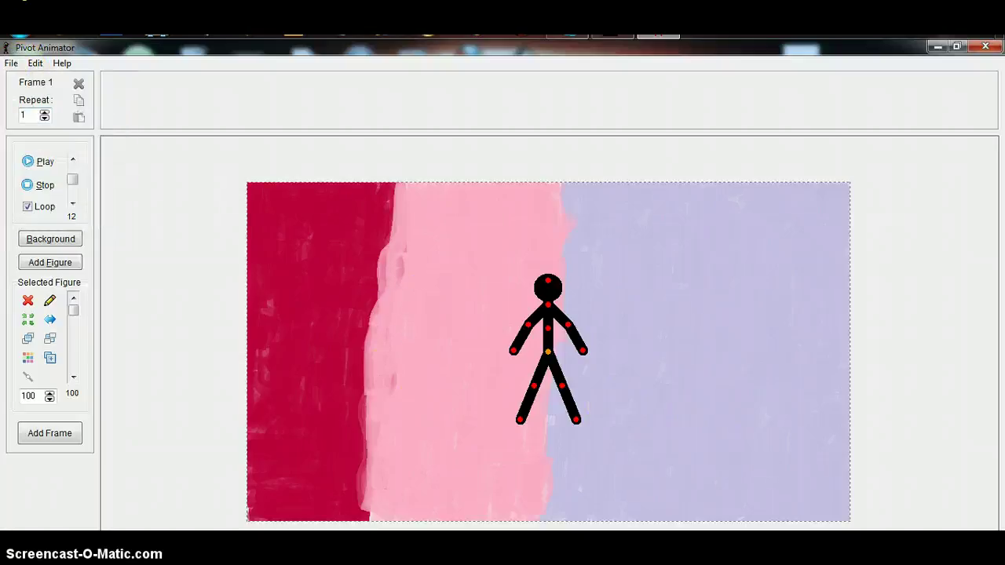